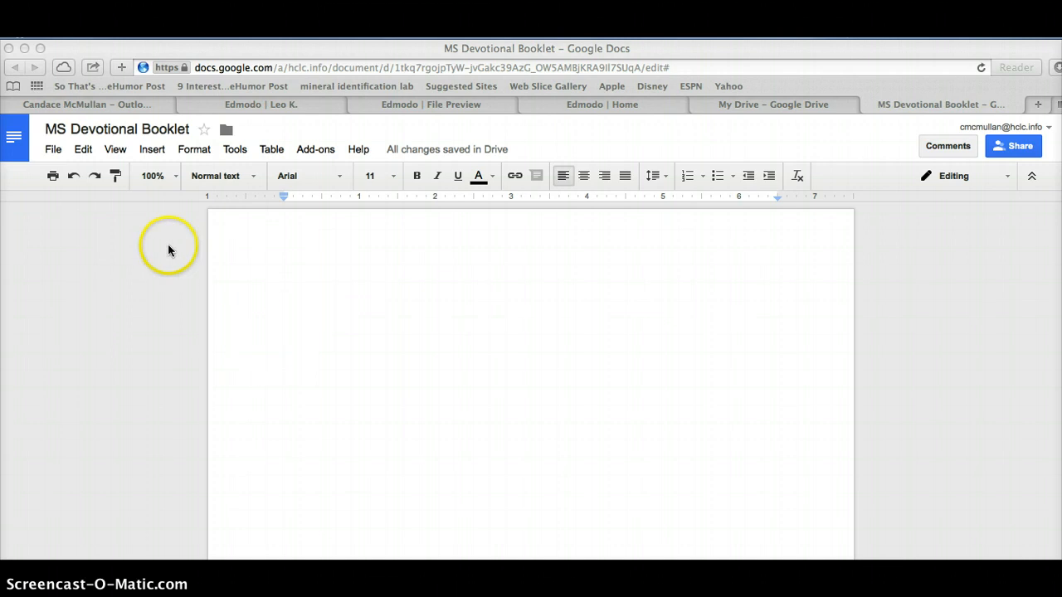
# - Set the document's top and bottom page margins to .5 inch in the page setup
pyautogui.click(54, 153)
pyautogui.click(54, 153)
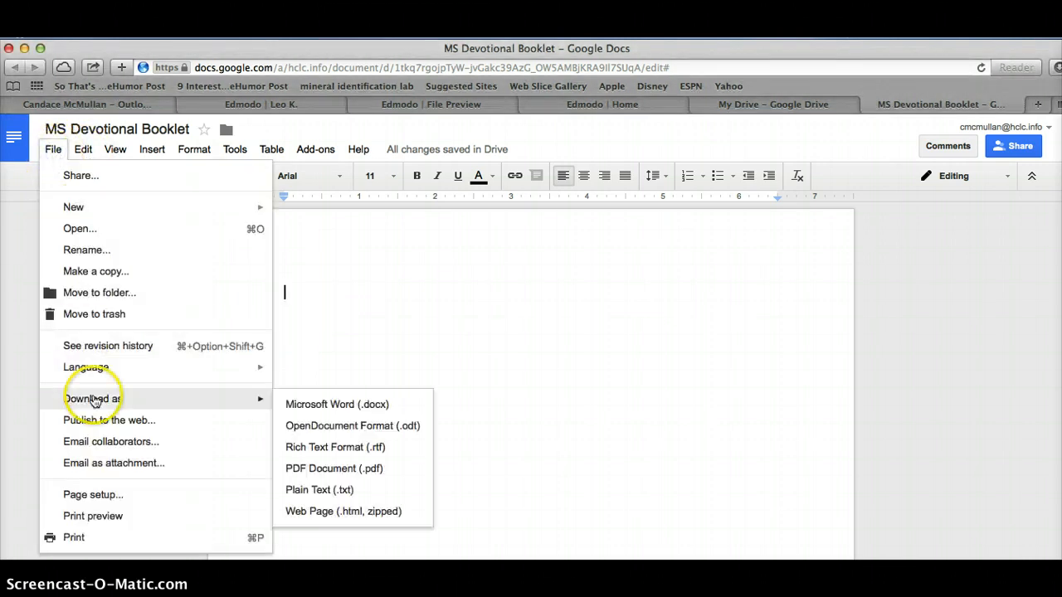
pyautogui.click(90, 496)
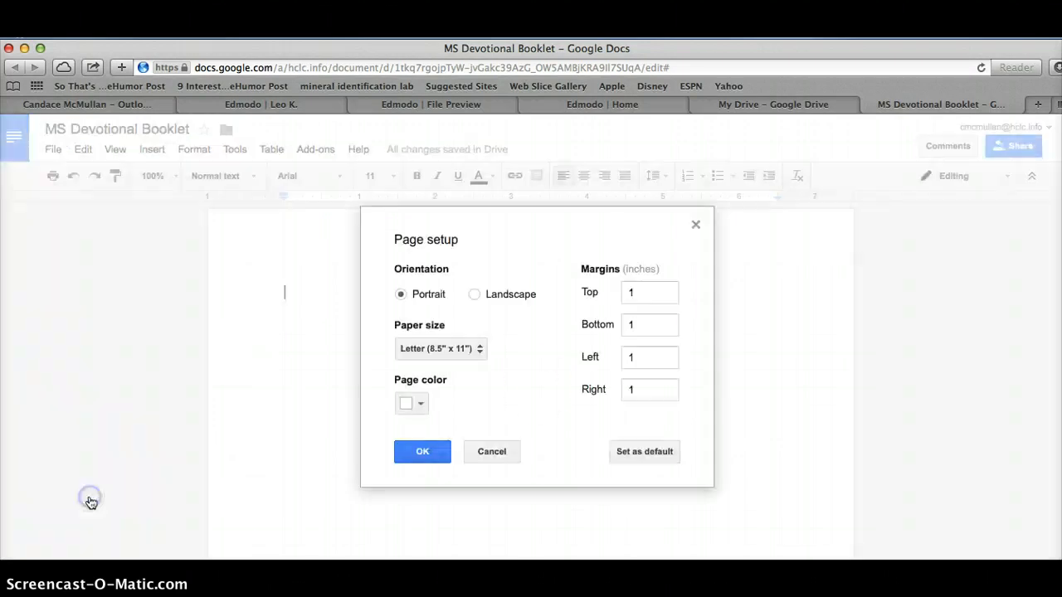
pyautogui.click(647, 293)
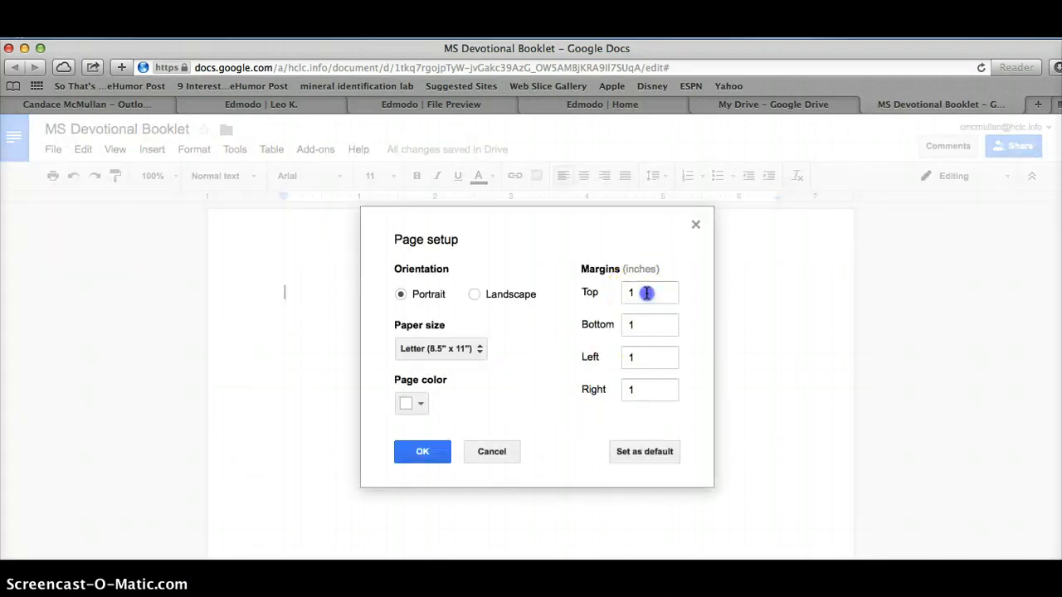
pyautogui.press('BackSpace')
pyautogui.write('.5')
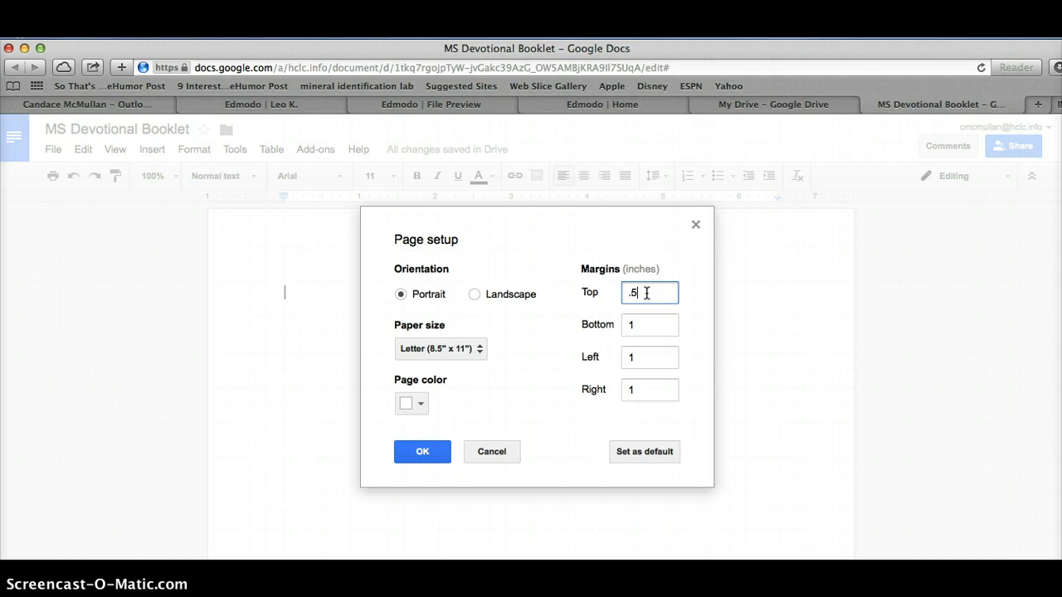
pyautogui.press('Tab')
pyautogui.press('BackSpace')
pyautogui.write('.5')
# - Set the right margin to .5 inch, leave the left margin as it is, and apply the page setup
pyautogui.press('Tab')
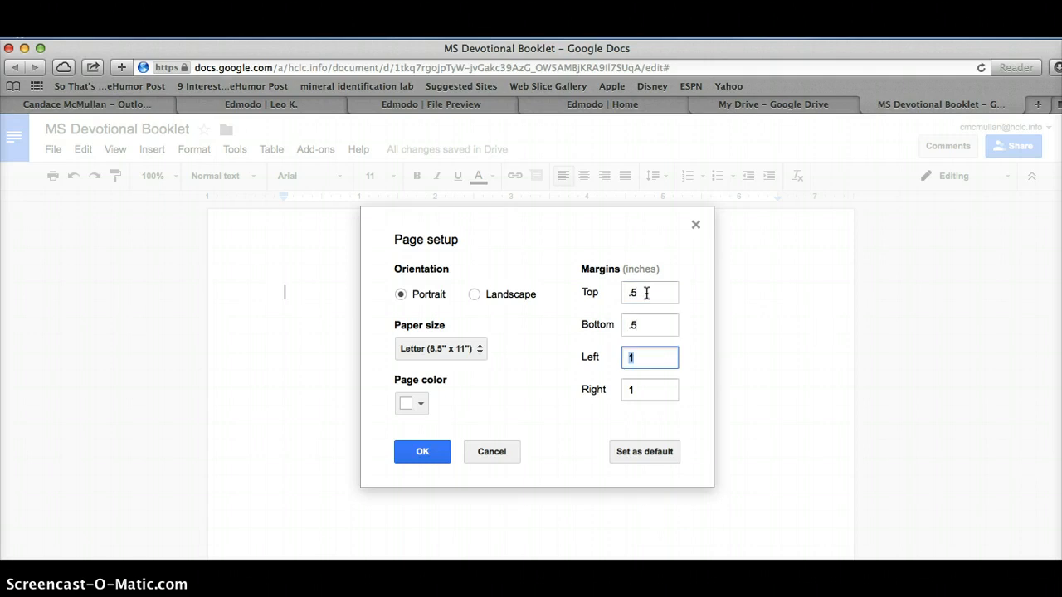
pyautogui.press('Tab')
pyautogui.press('BackSpace')
pyautogui.write('.5')
pyautogui.click(429, 452)
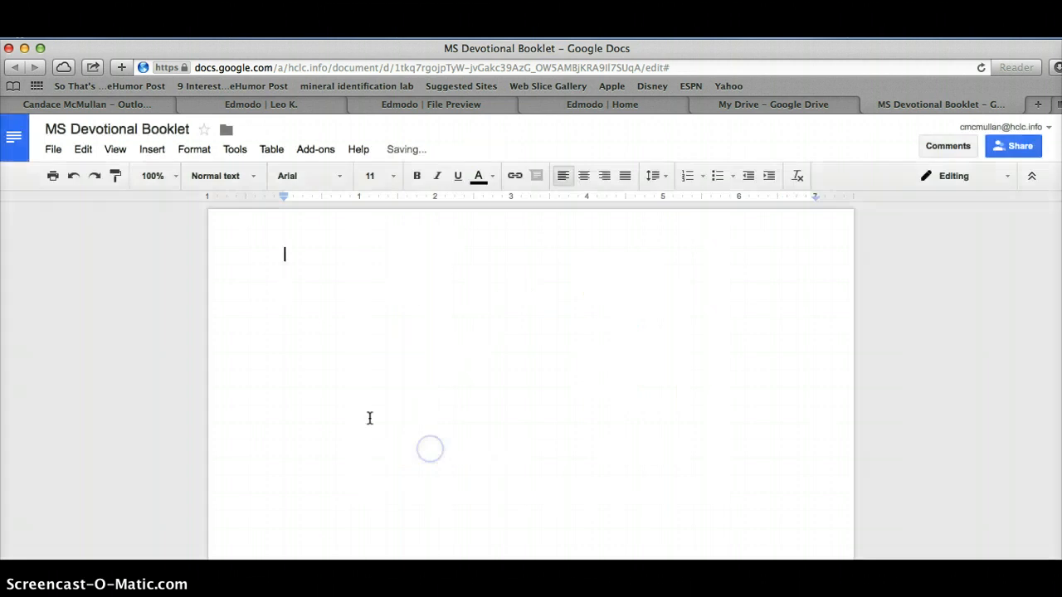
# - Insert page numbers at the bottom of the page
pyautogui.click(154, 149)
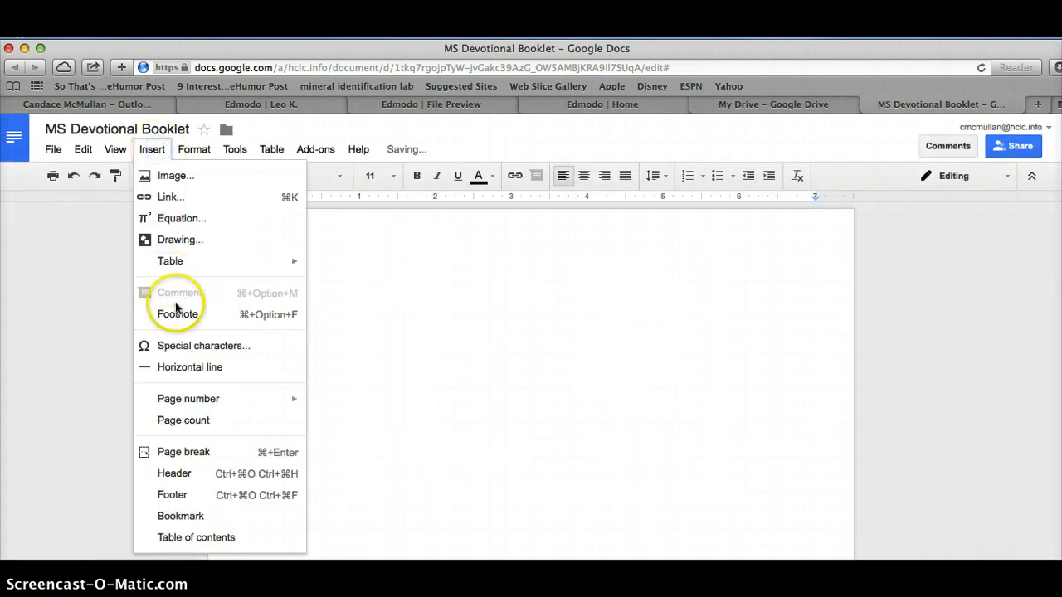
pyautogui.moveTo(210, 404)
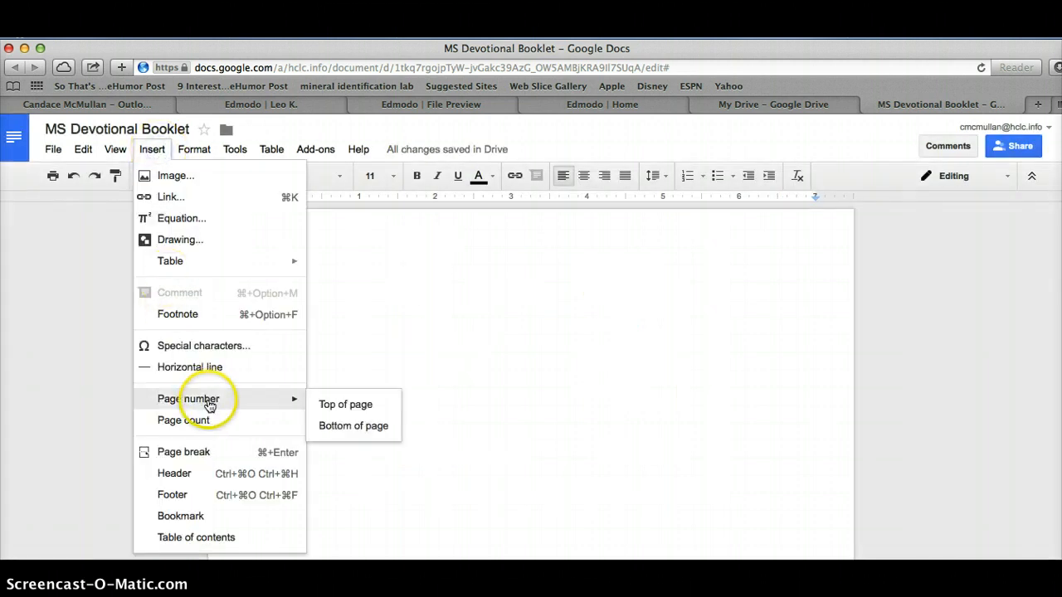
pyautogui.click(331, 430)
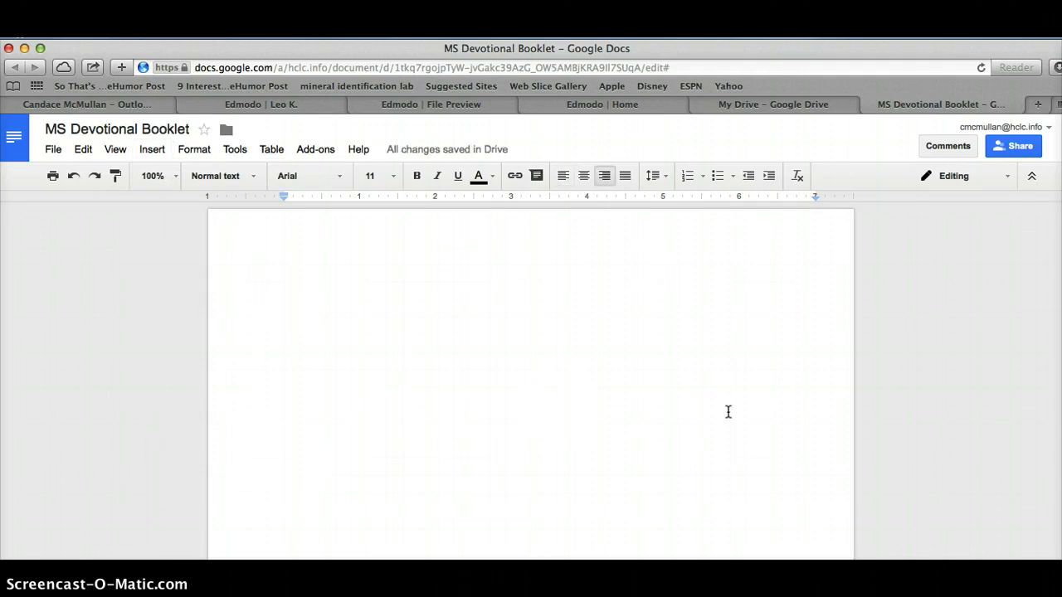
pyautogui.click(555, 417)
pyautogui.click(339, 310)
pyautogui.click(306, 283)
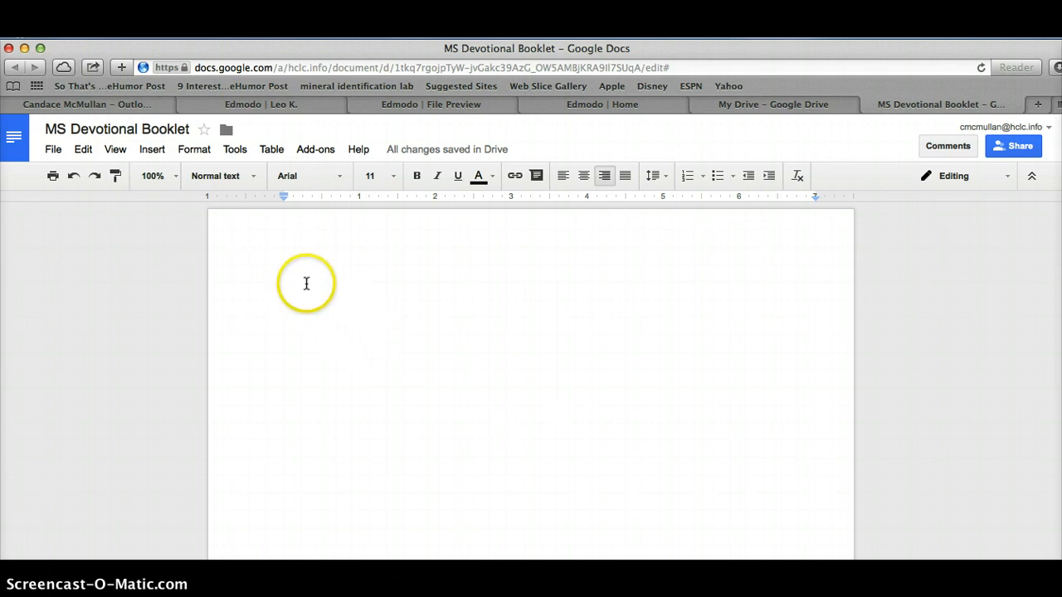
pyautogui.click(424, 359)
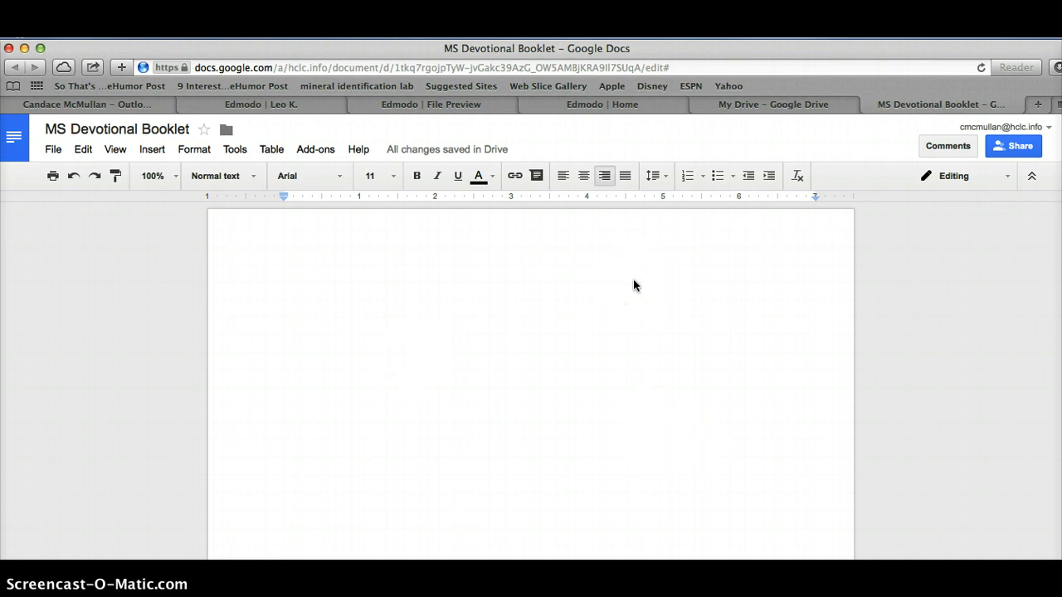
# - Start inserting an image uploaded from the computer and browse to the Desktop folder
pyautogui.scroll(-1, 557, 415)
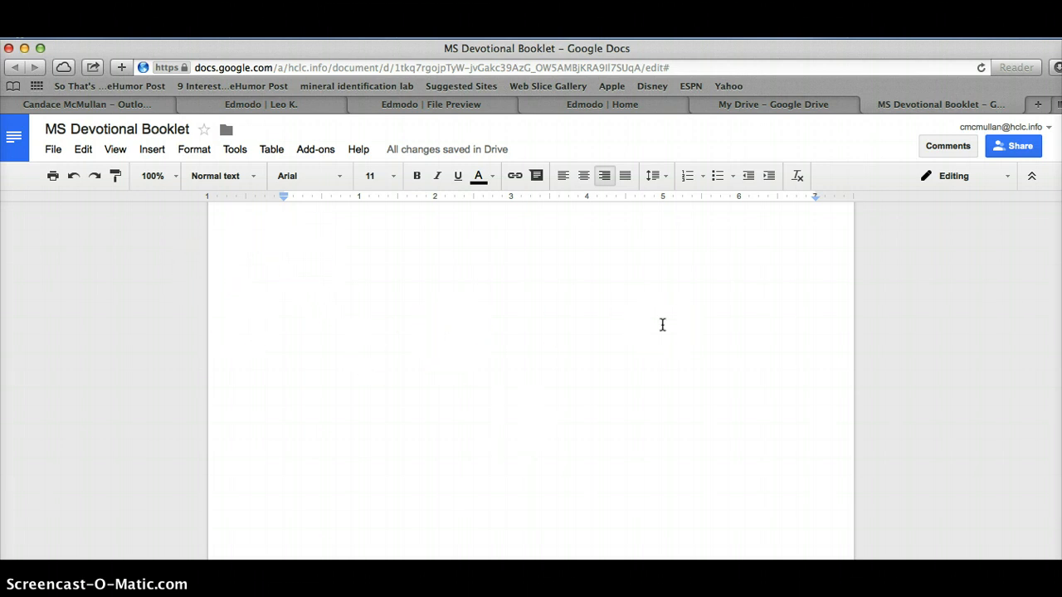
pyautogui.click(149, 154)
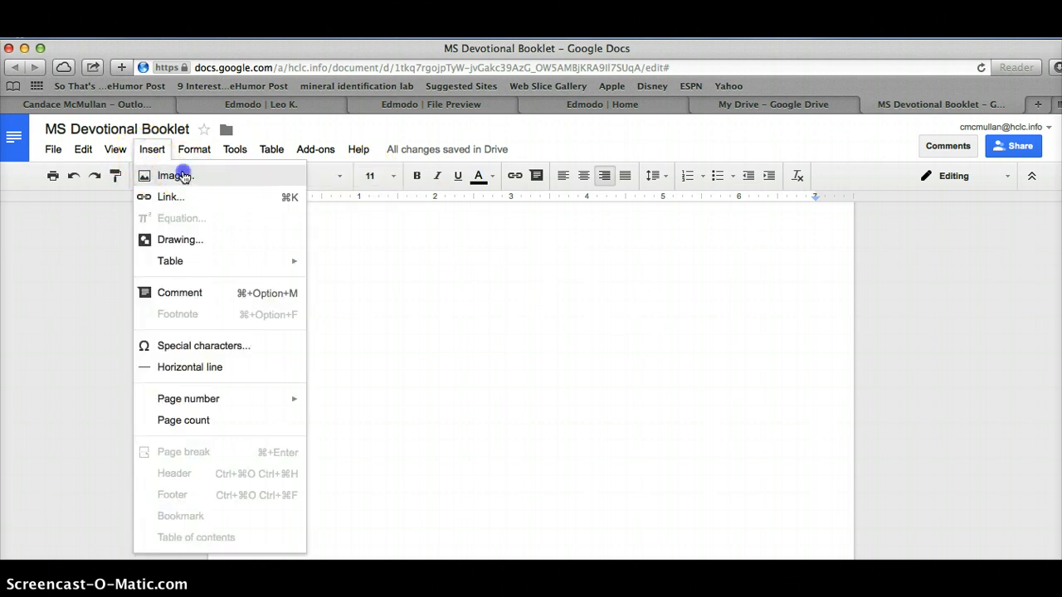
pyautogui.click(181, 174)
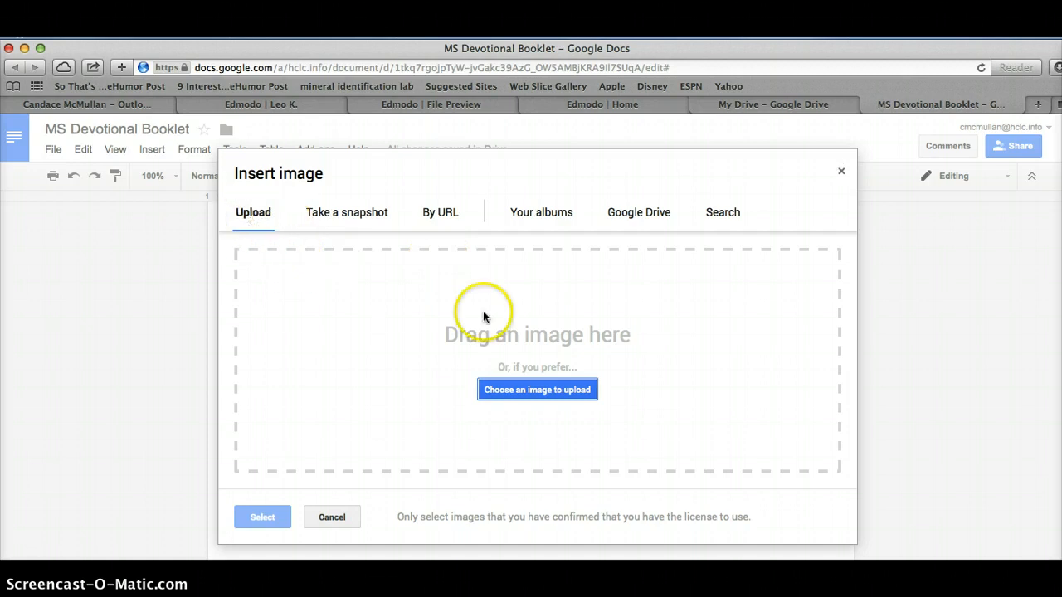
pyautogui.click(567, 395)
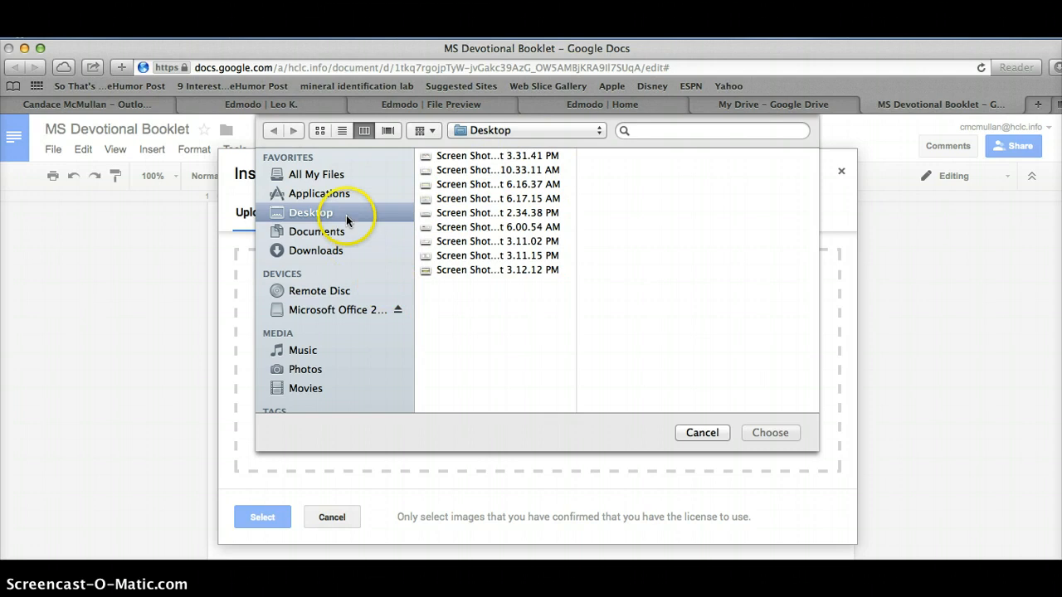
pyautogui.click(336, 172)
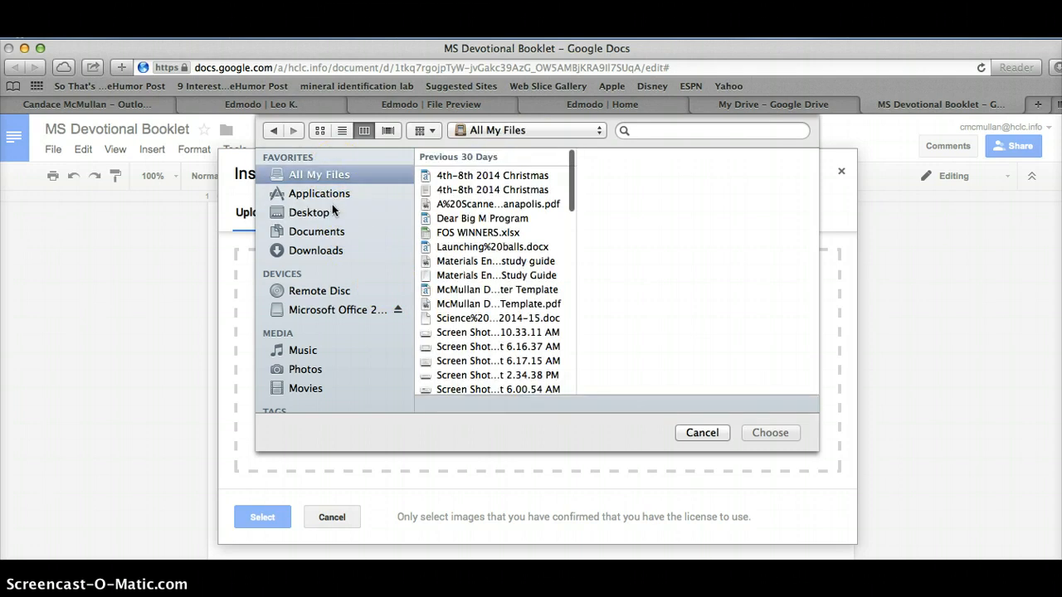
pyautogui.click(332, 215)
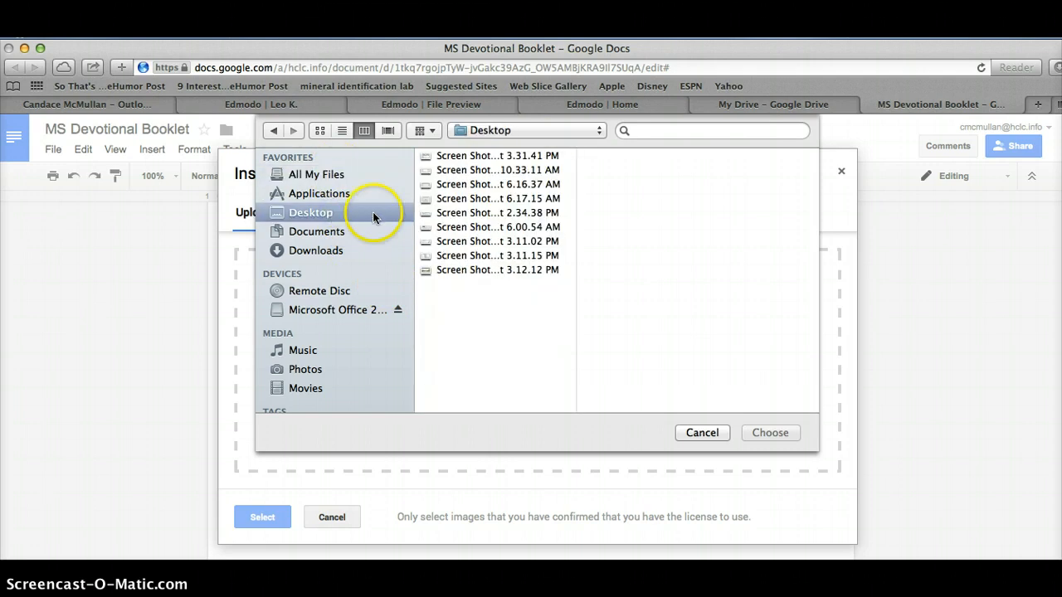
# - Preview the screenshots on the Desktop and insert "Screen Shot 2014-11-13 at 6.17.15 AM" into the document
pyautogui.click(458, 242)
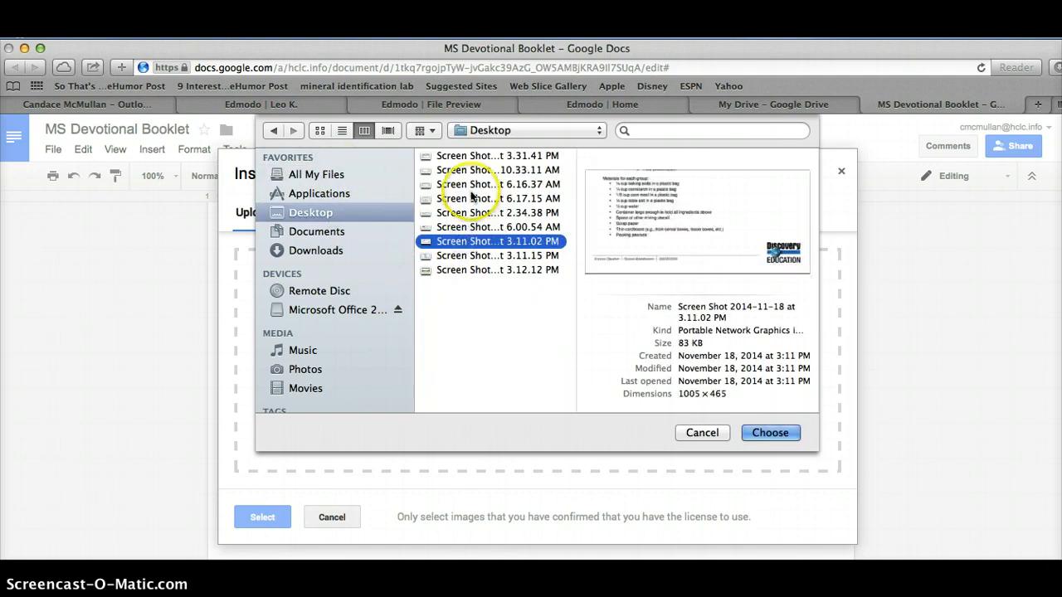
pyautogui.click(469, 157)
pyautogui.click(465, 171)
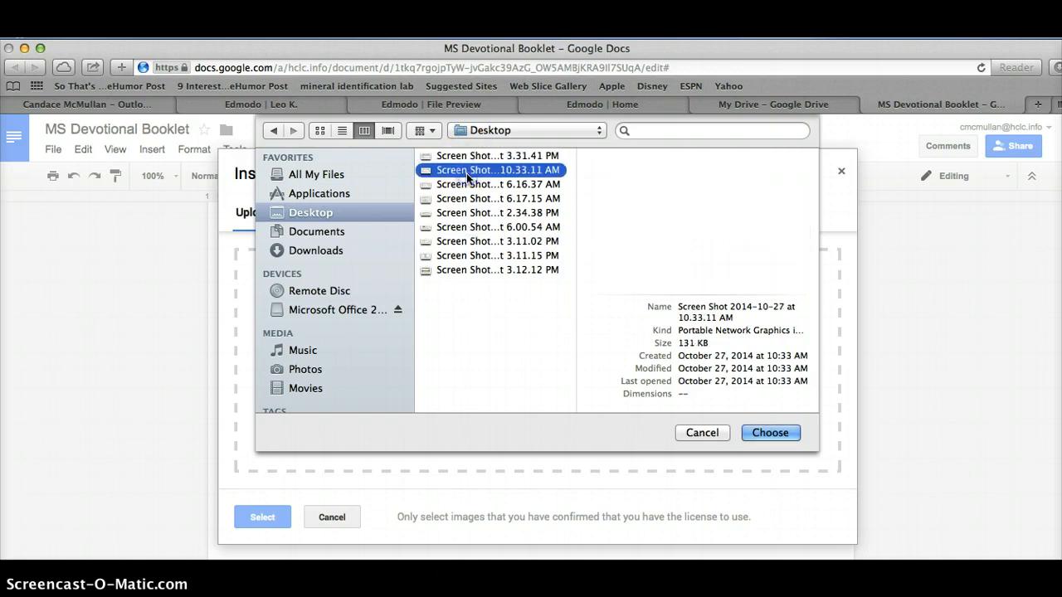
pyautogui.click(464, 184)
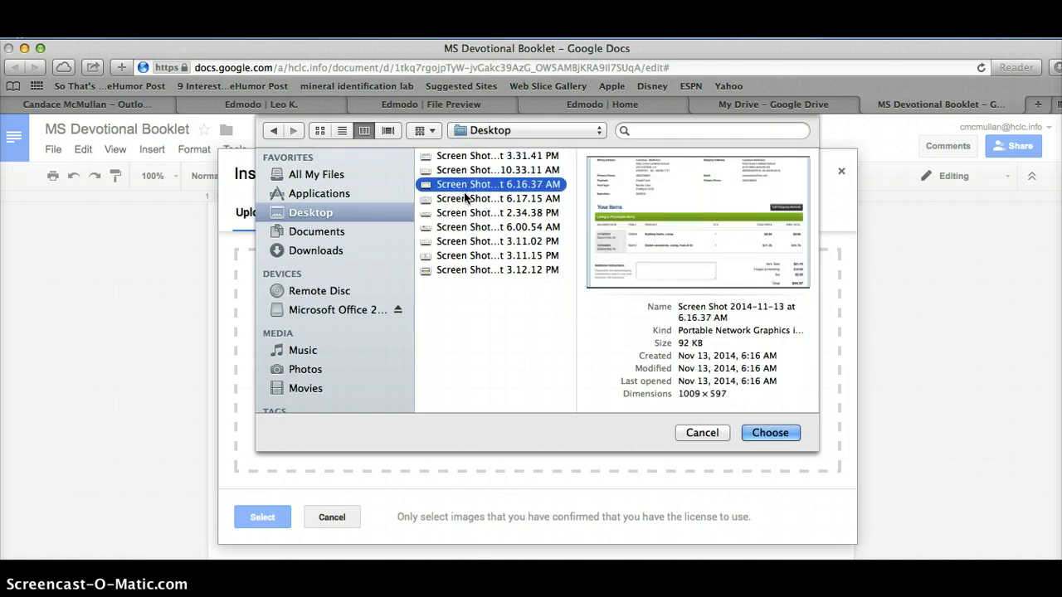
pyautogui.click(464, 199)
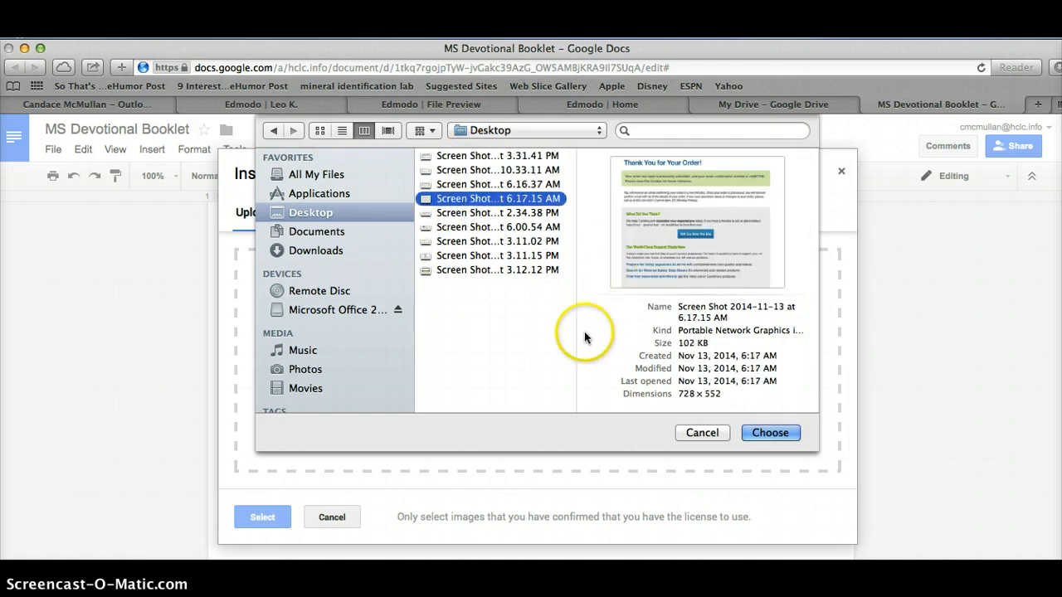
pyautogui.click(784, 431)
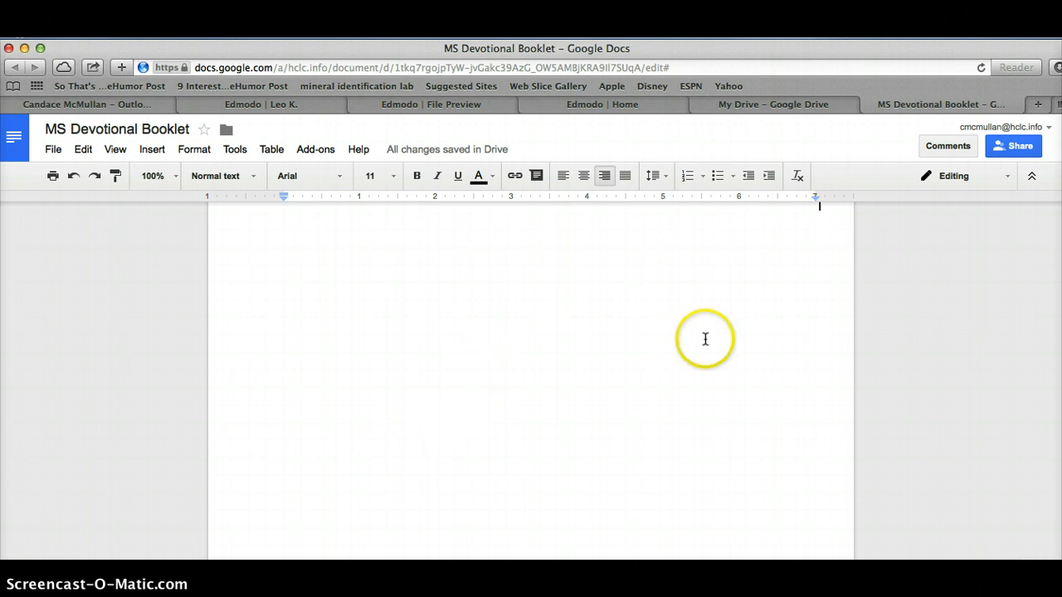
# - Locate the inserted image in the footer area of page 1 and select it to check its placement
pyautogui.scroll(10, 636, 396)
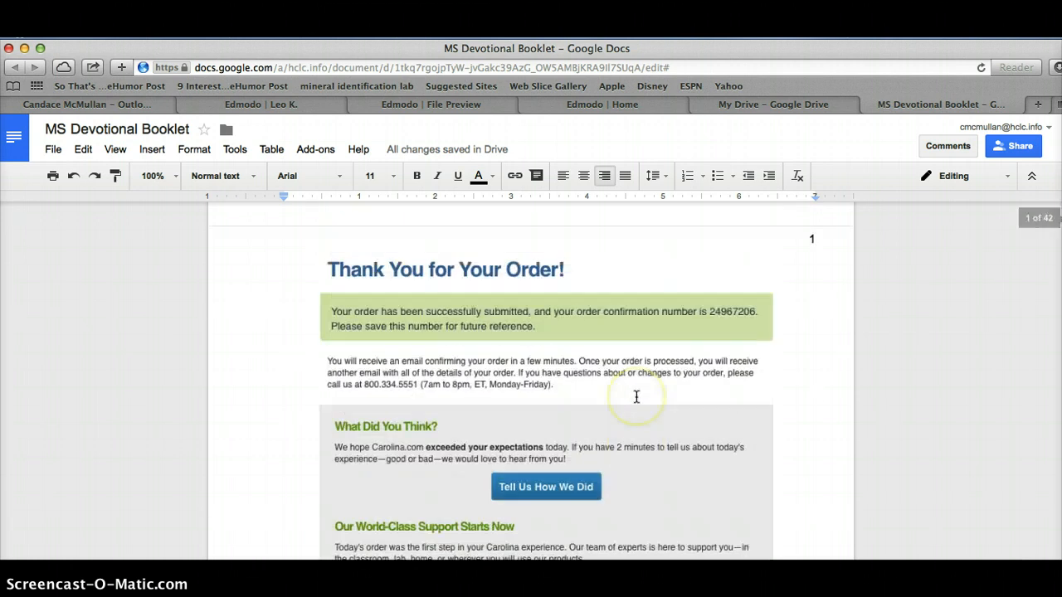
pyautogui.scroll(10, 636, 397)
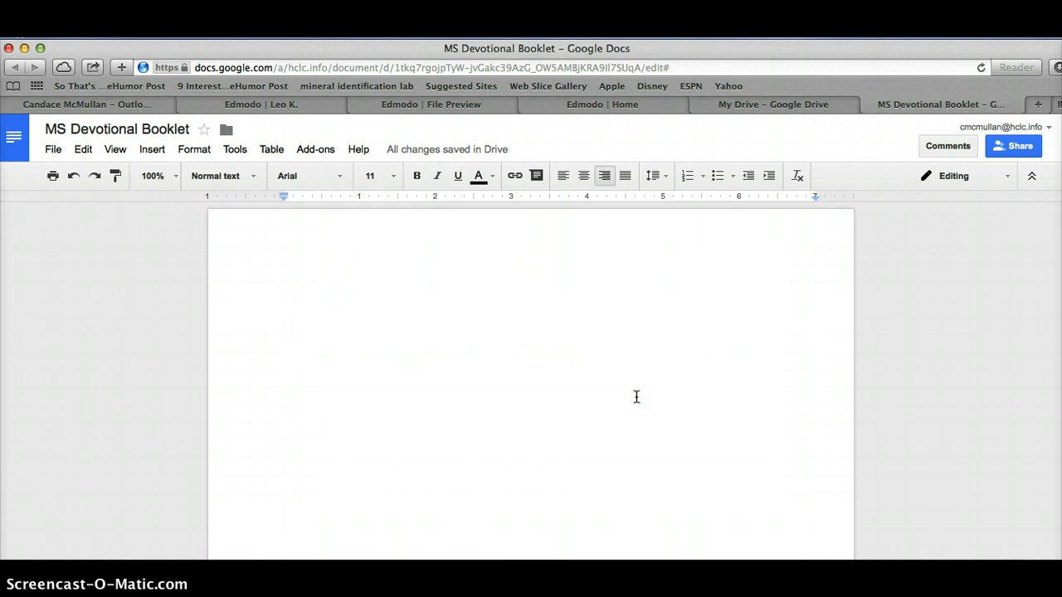
pyautogui.scroll(-6, 636, 396)
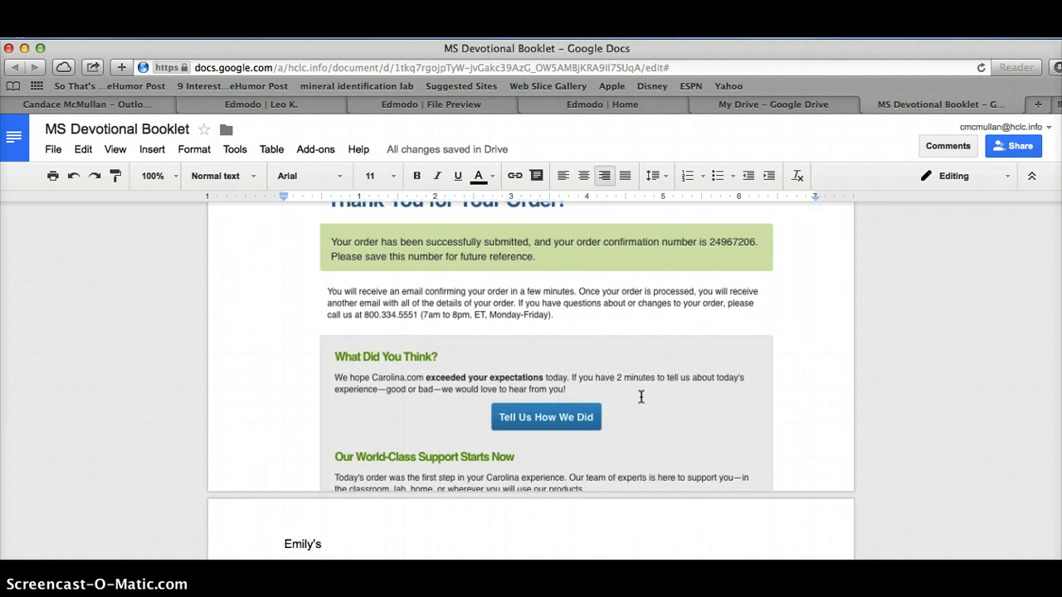
pyautogui.scroll(2, 640, 397)
pyautogui.scroll(-1, 640, 398)
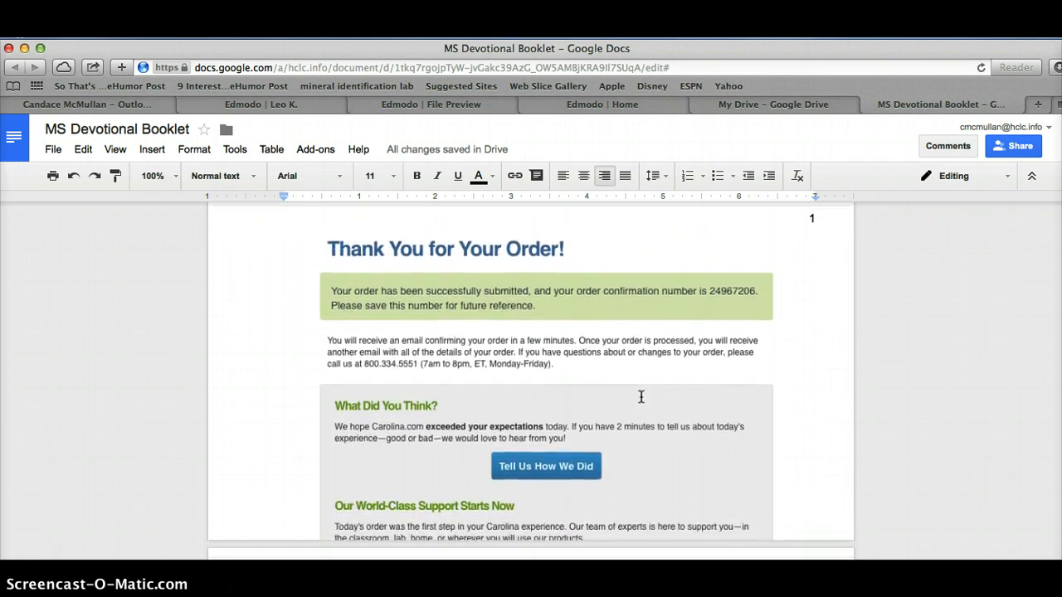
pyautogui.click(603, 397)
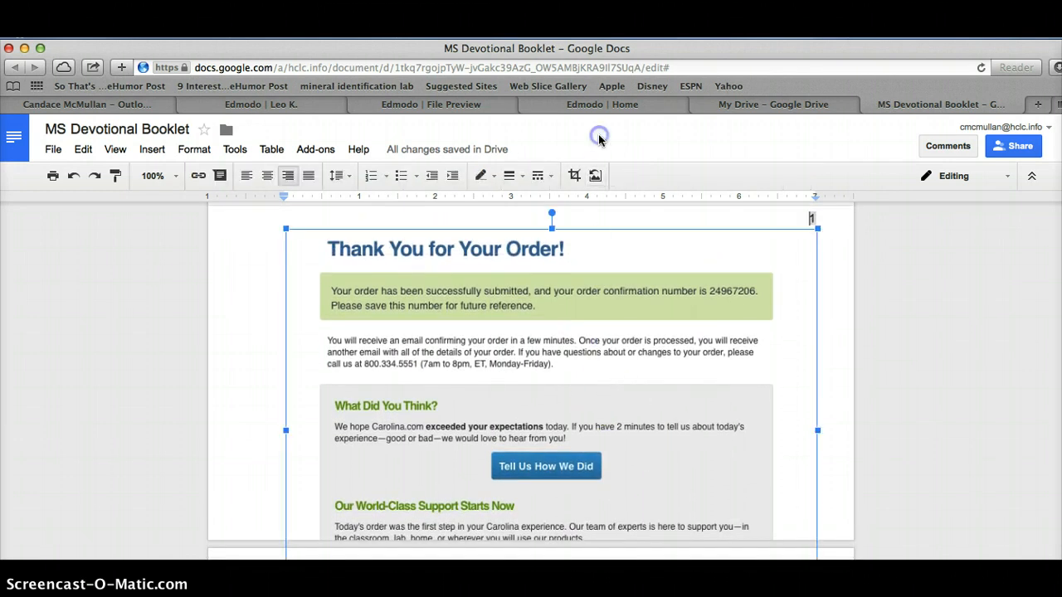
pyautogui.moveTo(599, 137); pyautogui.dragTo(598, 139)
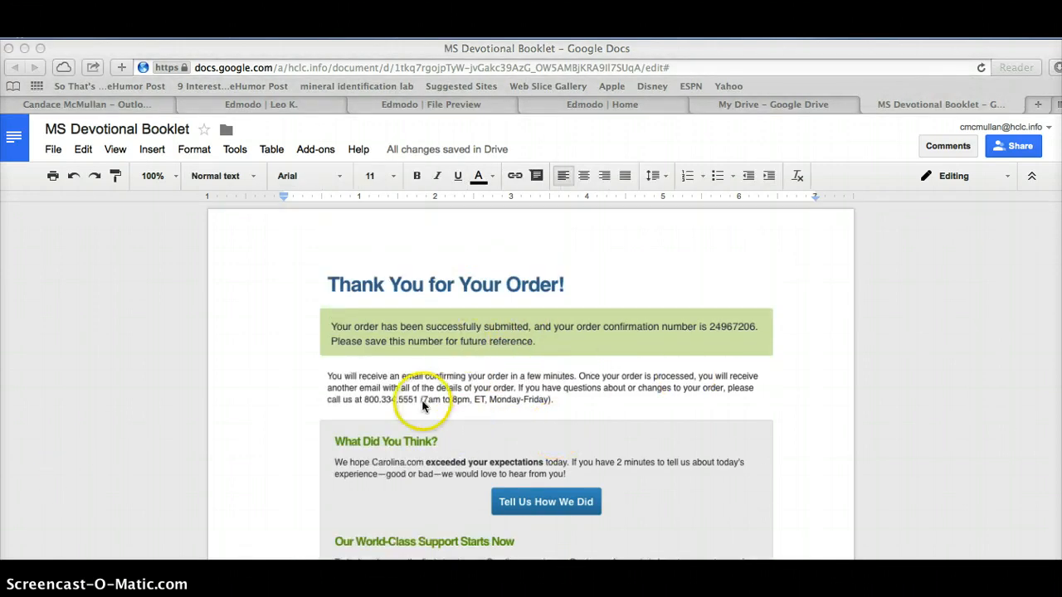
# - Crop the "Thank You for Your Order!" image on its right and left sides to the edges of the green banner
pyautogui.scroll(-5, 486, 326)
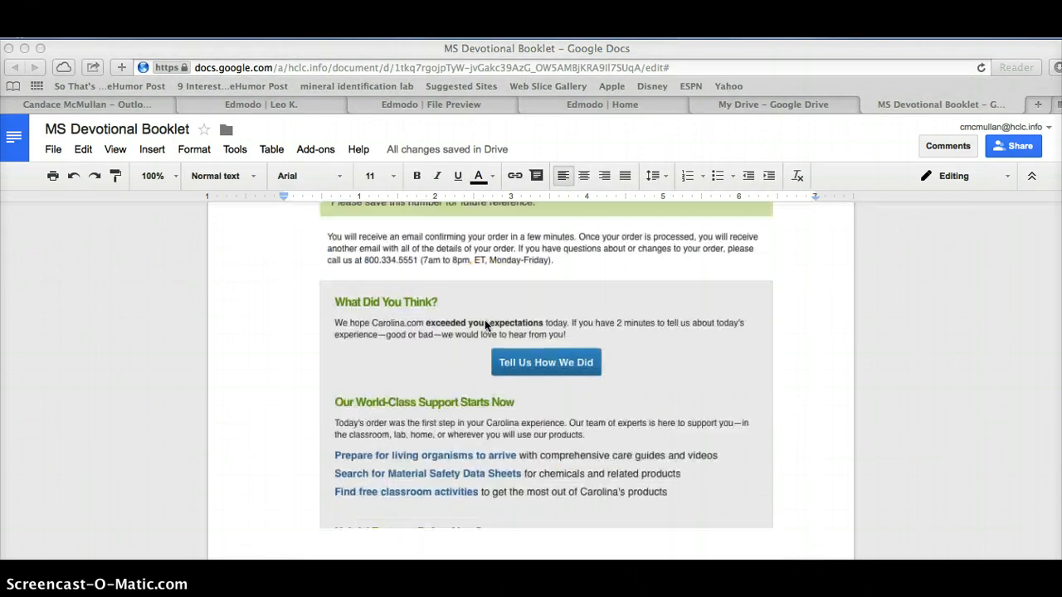
pyautogui.scroll(4, 486, 325)
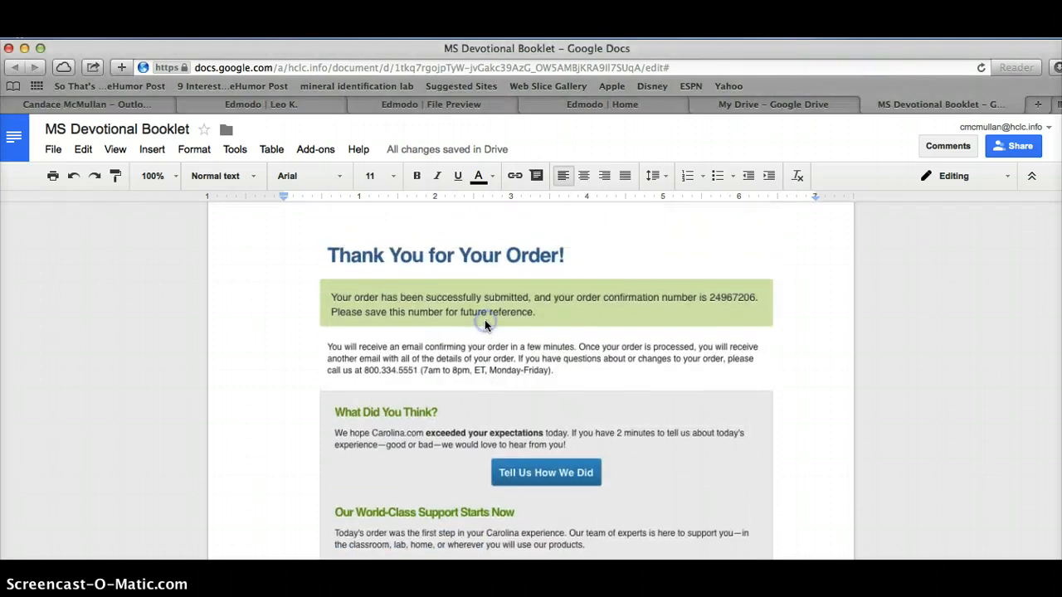
pyautogui.click(485, 325)
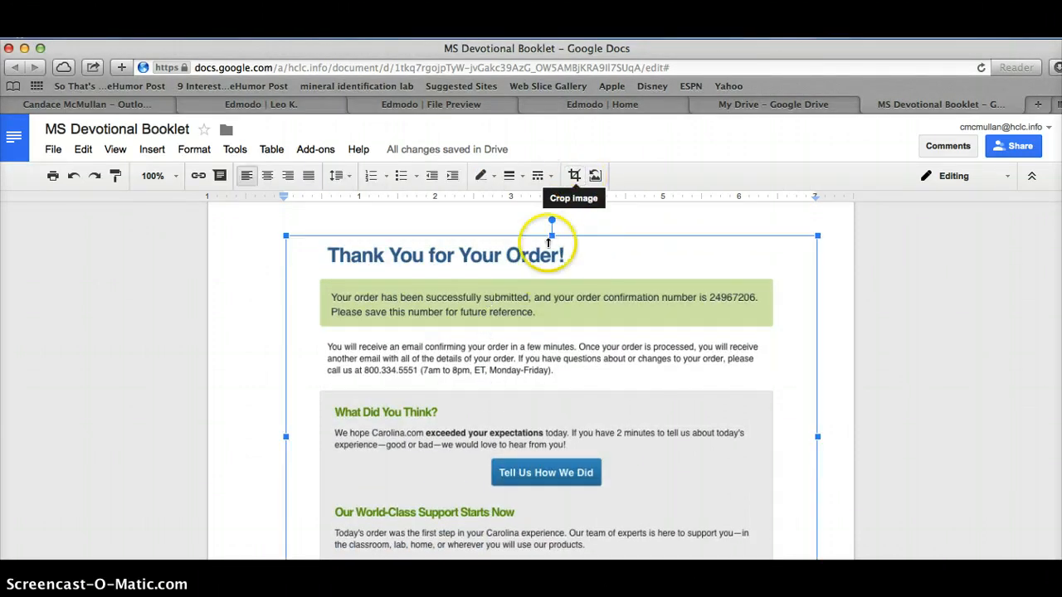
pyautogui.click(573, 176)
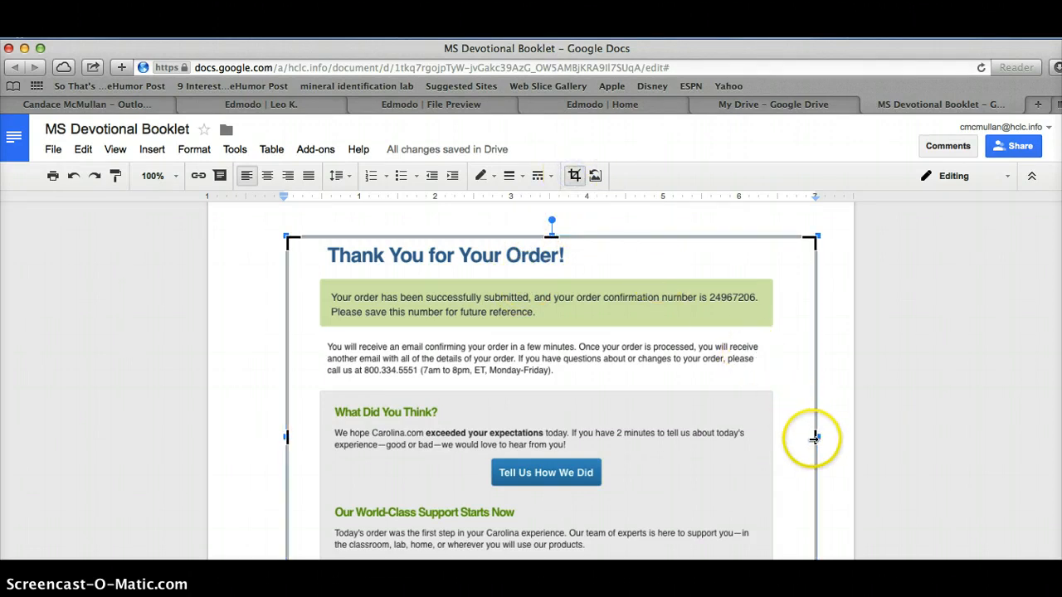
pyautogui.moveTo(813, 438); pyautogui.dragTo(773, 437)
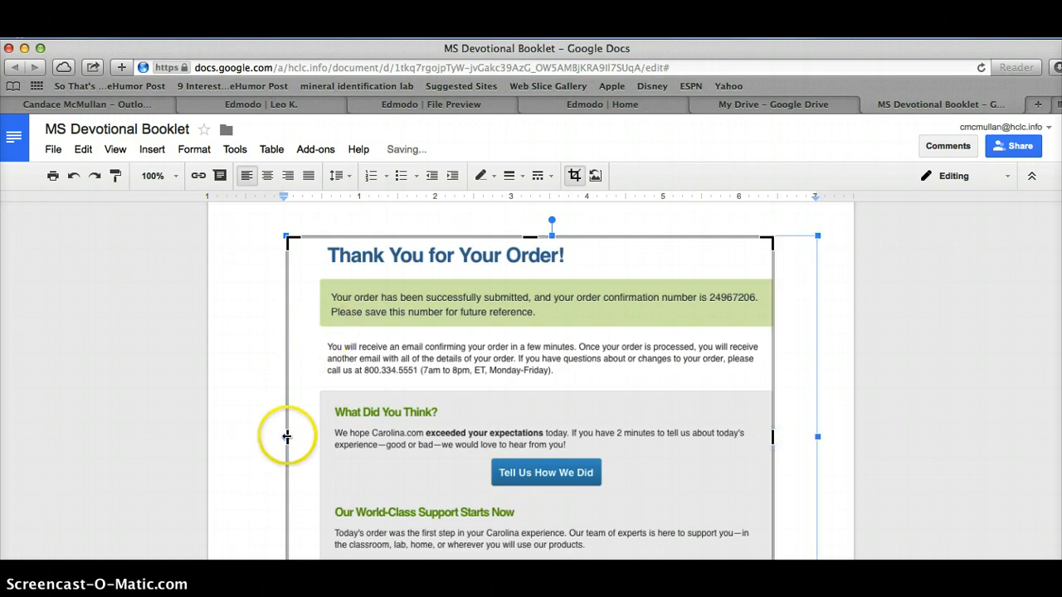
pyautogui.moveTo(286, 437); pyautogui.dragTo(317, 437)
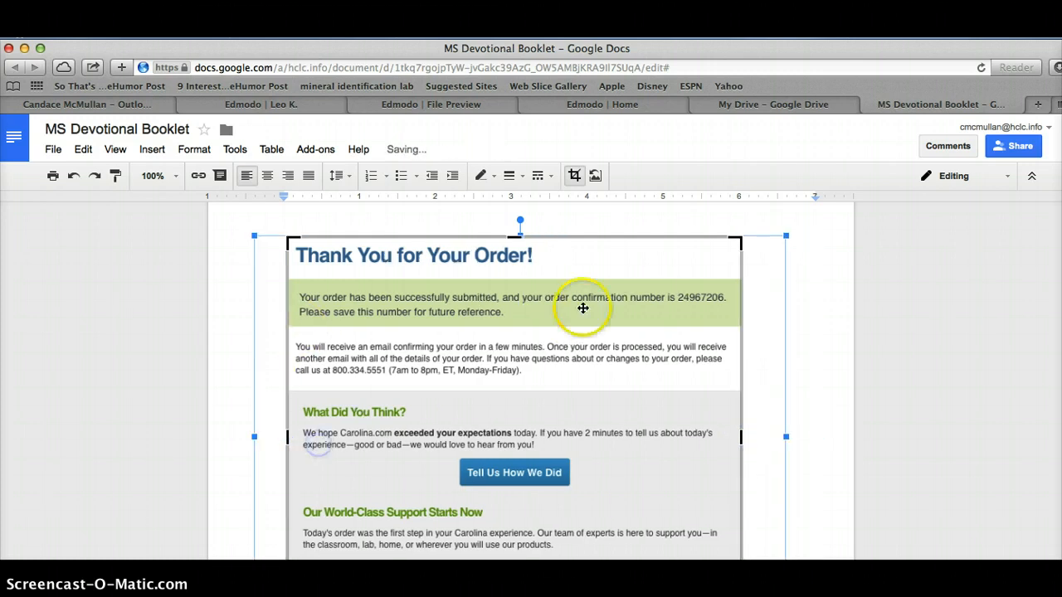
pyautogui.scroll(-5, 583, 308)
pyautogui.scroll(6, 583, 307)
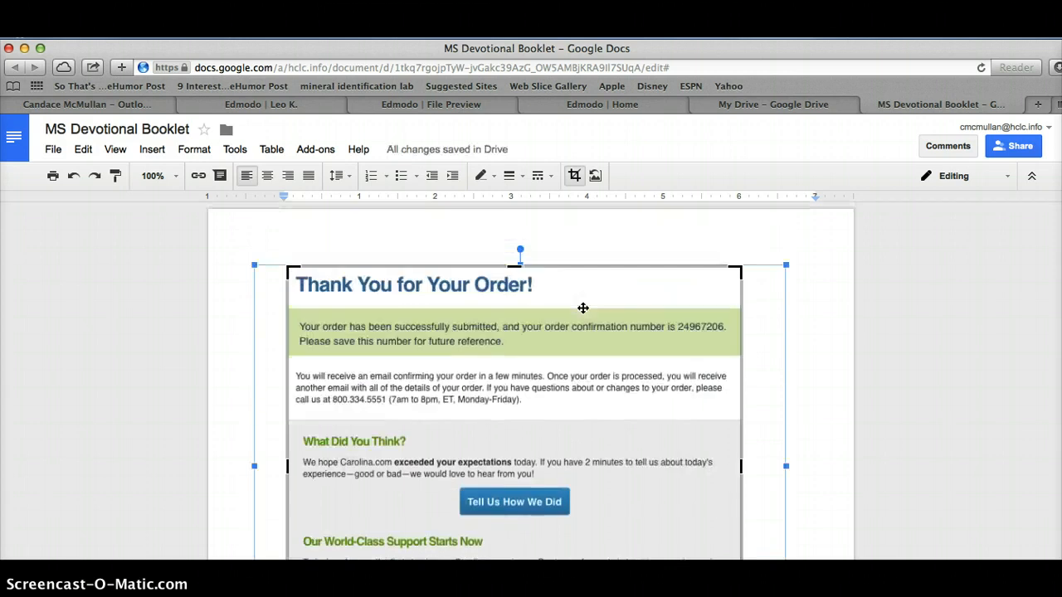
# - Finish cropping the "Thank You for Your Order!" image and enlarge it proportionally until its width reaches the page's right margin
pyautogui.click(591, 244)
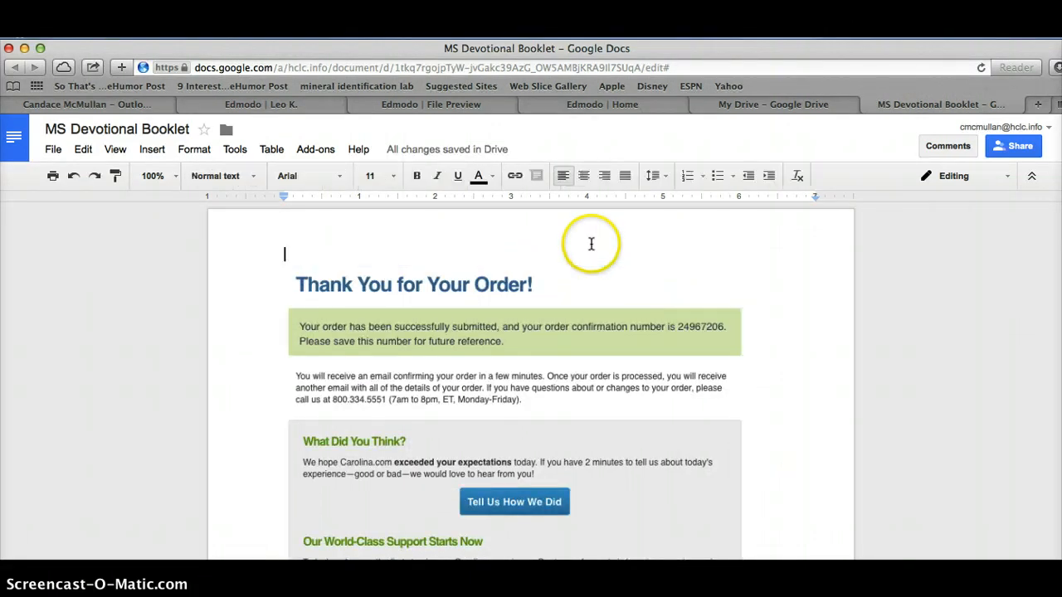
pyautogui.click(446, 351)
pyautogui.scroll(-8, 570, 310)
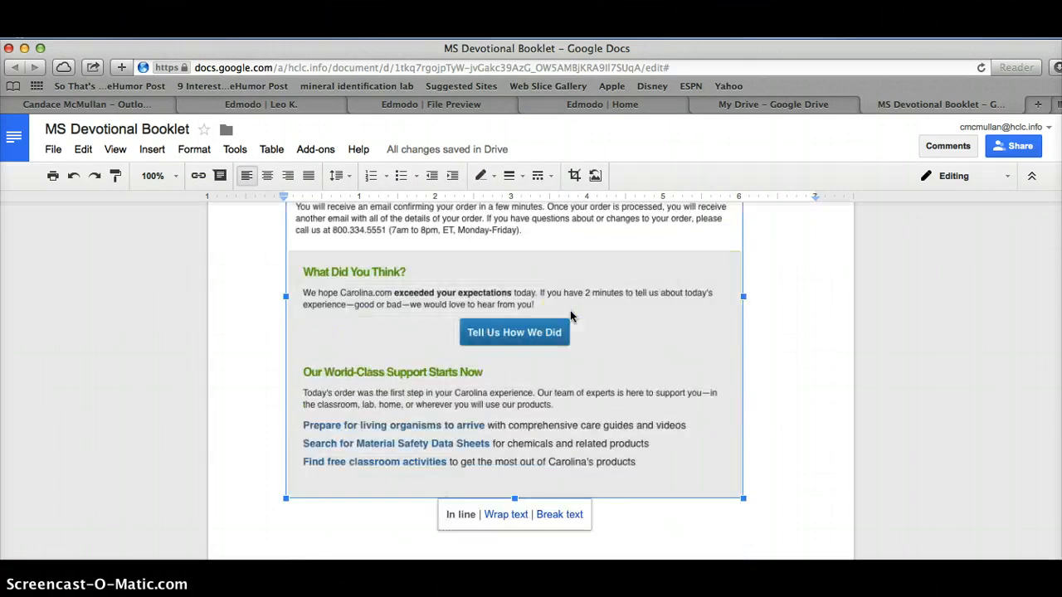
pyautogui.scroll(2, 573, 316)
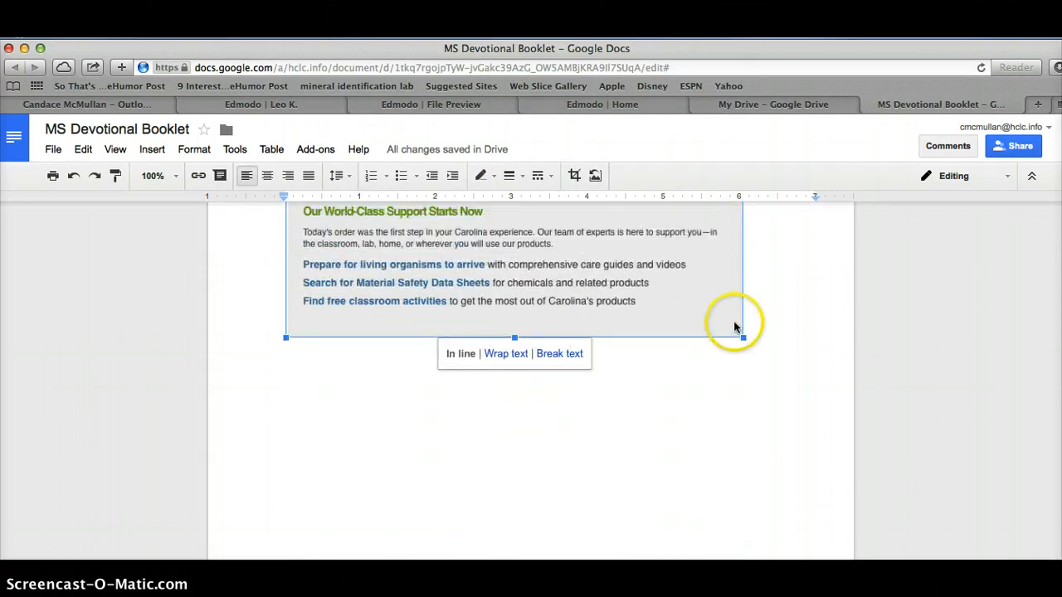
pyautogui.moveTo(744, 338); pyautogui.dragTo(796, 402)
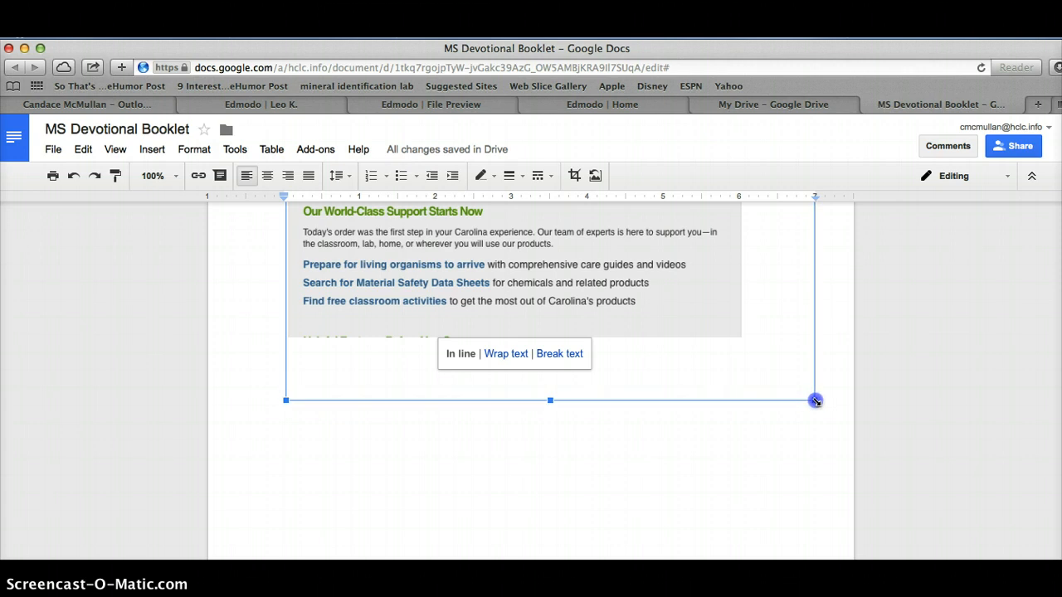
pyautogui.moveTo(816, 401); pyautogui.dragTo(816, 402)
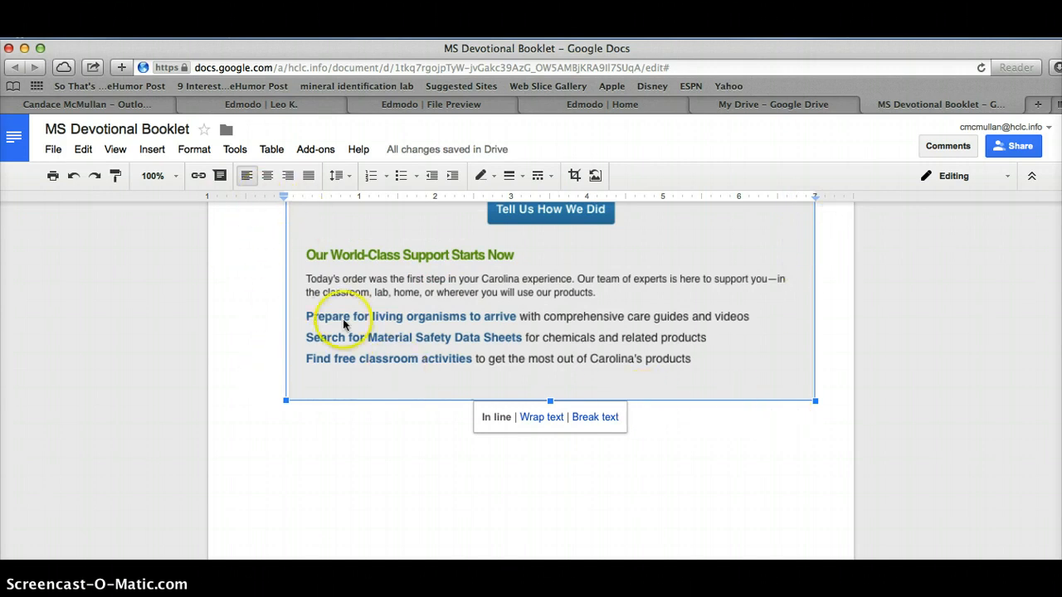
# - Change the enlarged image's text placement from in line to Wrap text and review its fit on the page
pyautogui.scroll(1, 373, 427)
pyautogui.scroll(4, 374, 427)
pyautogui.scroll(-8, 374, 427)
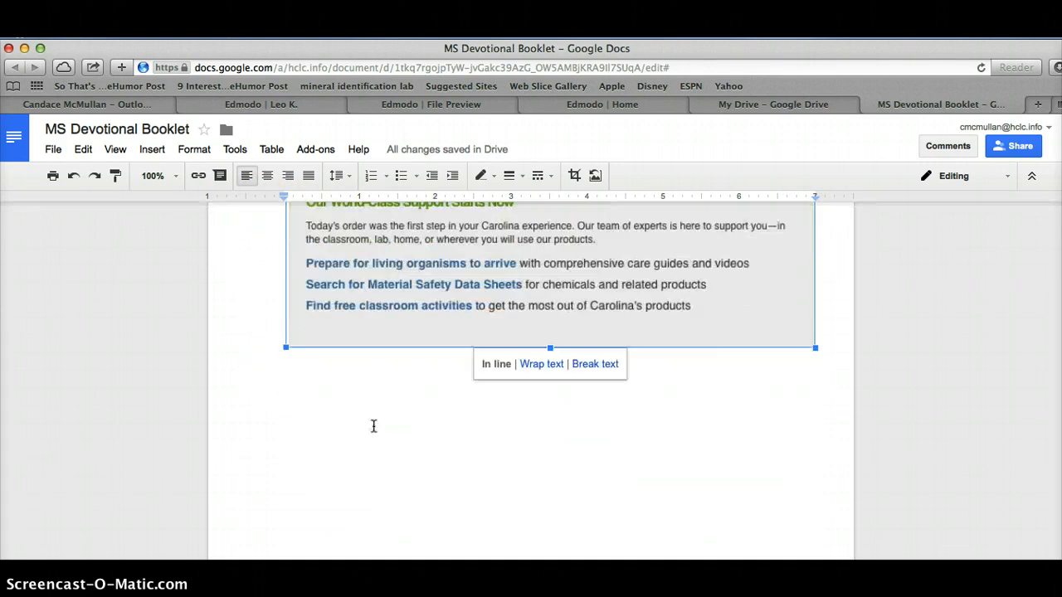
pyautogui.scroll(7, 374, 427)
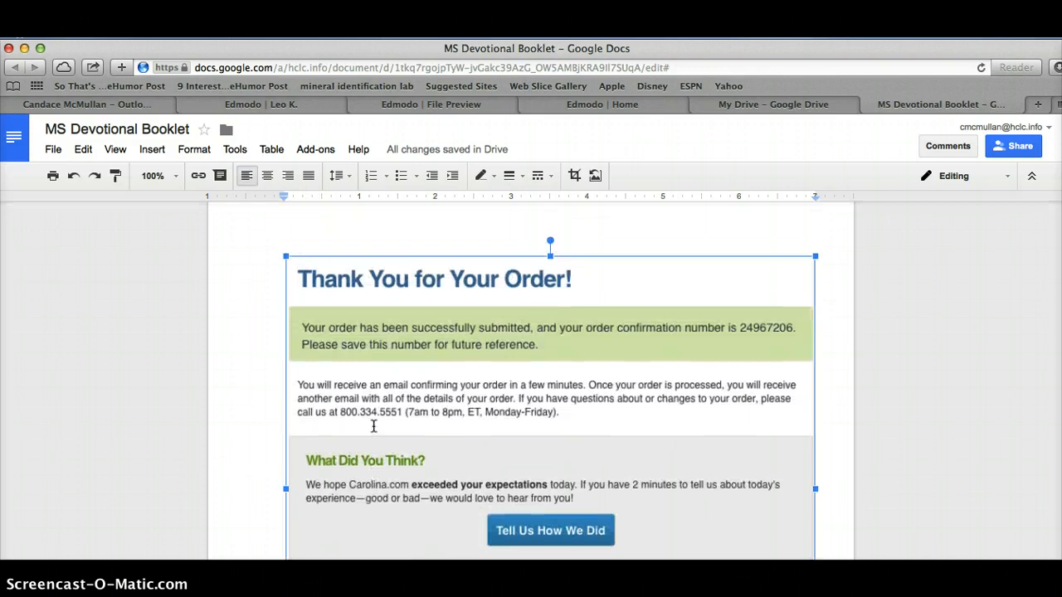
pyautogui.scroll(-4, 373, 426)
pyautogui.scroll(-1, 373, 427)
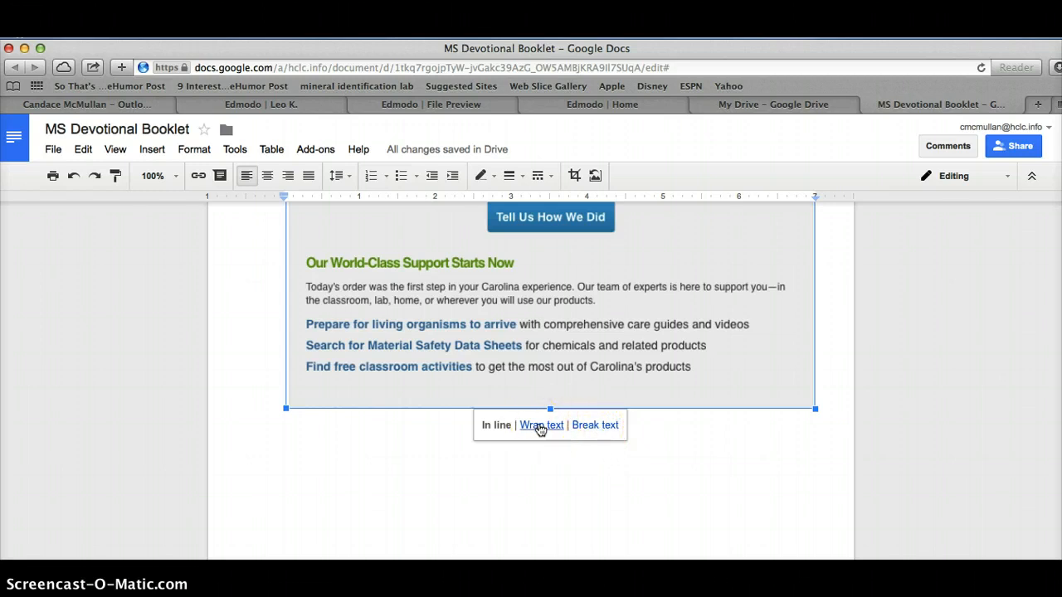
pyautogui.click(539, 426)
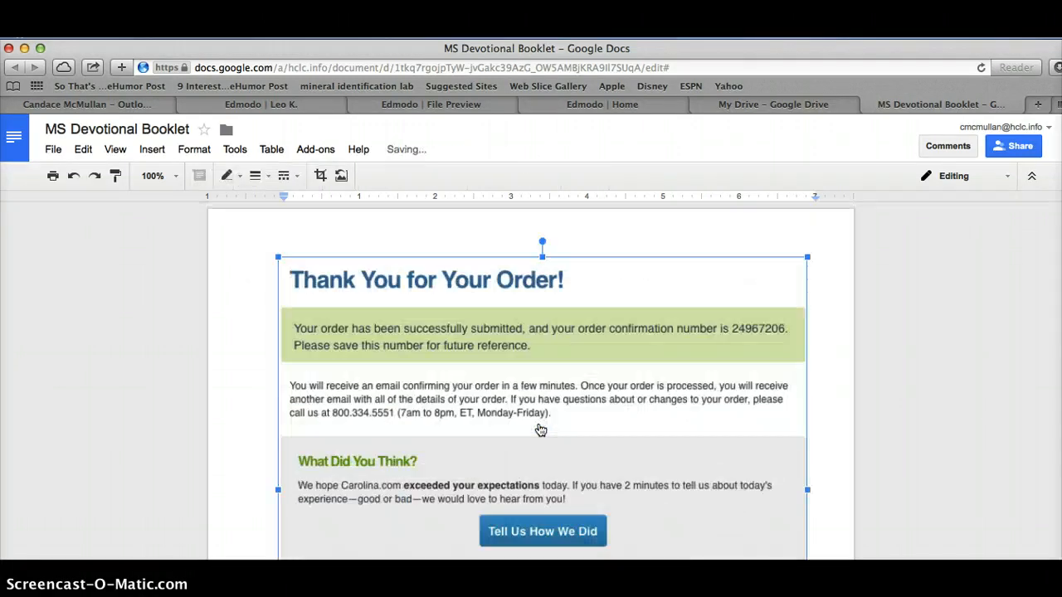
pyautogui.scroll(-5, 539, 429)
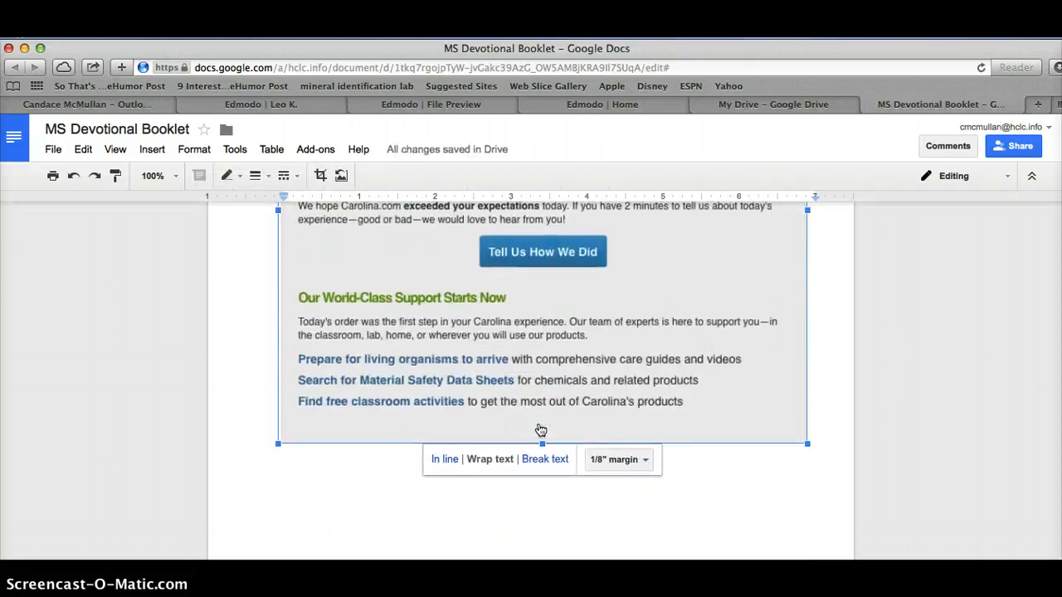
pyautogui.scroll(-5, 540, 429)
pyautogui.scroll(-1, 540, 430)
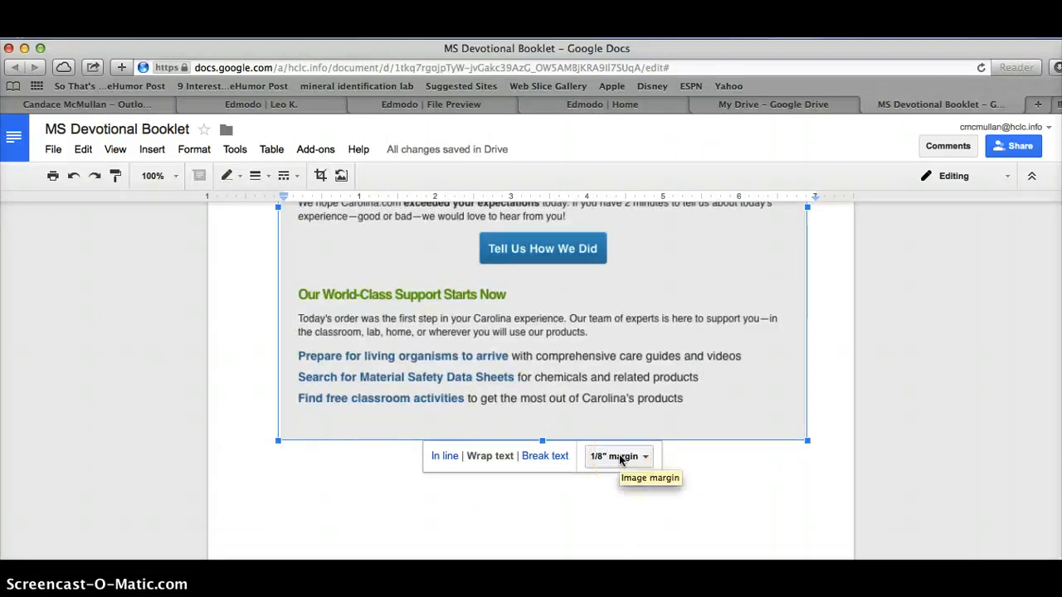
pyautogui.scroll(10, 564, 423)
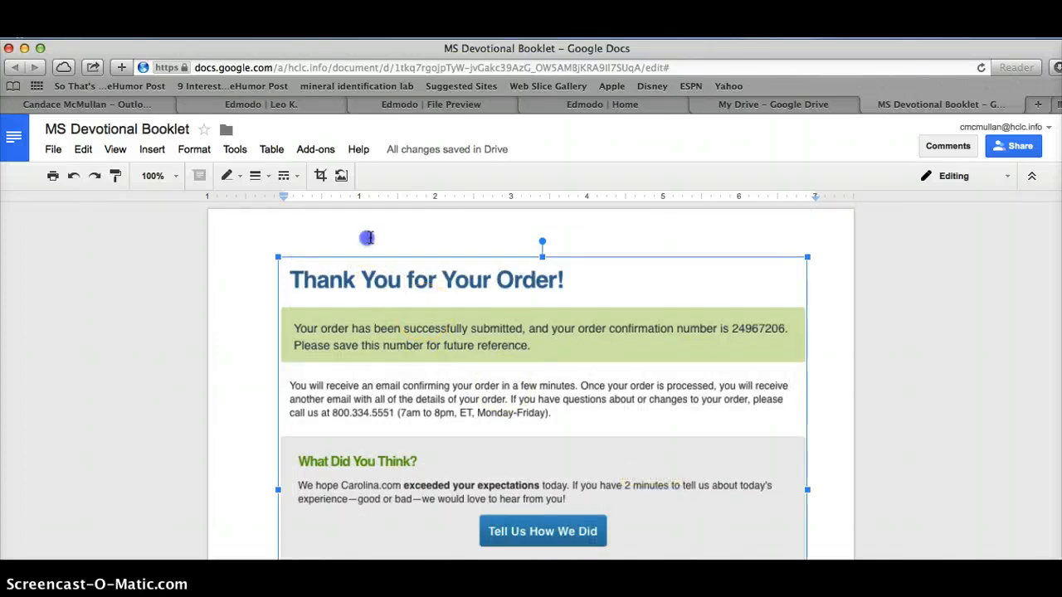
# - Add a caption below the image with "Title -" and the teacher's abbreviated name, formatted in italic Droid Sans
pyautogui.click(367, 238)
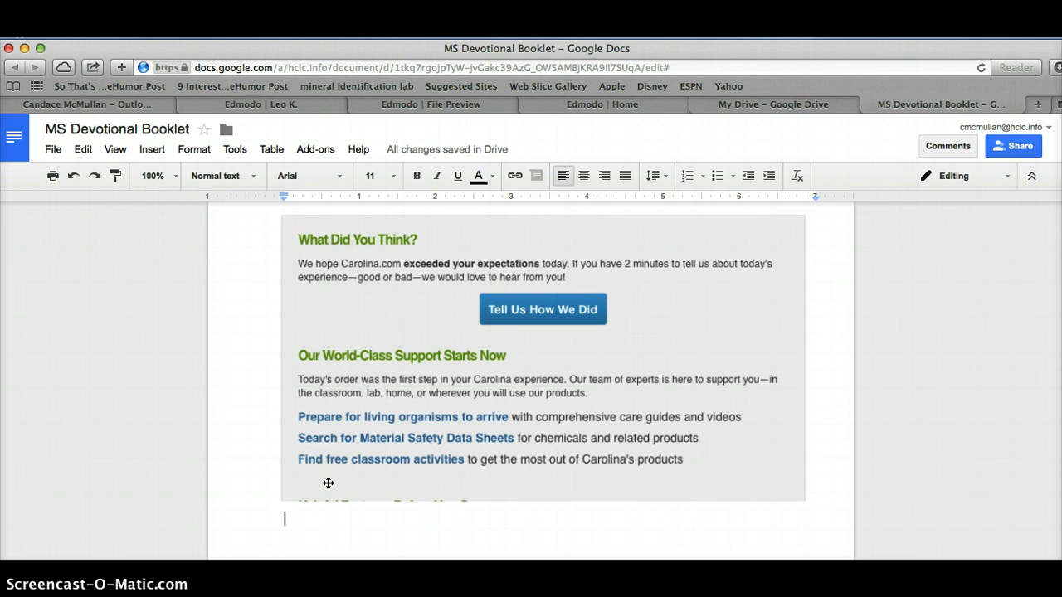
pyautogui.write('Title - Mrs. Mc')
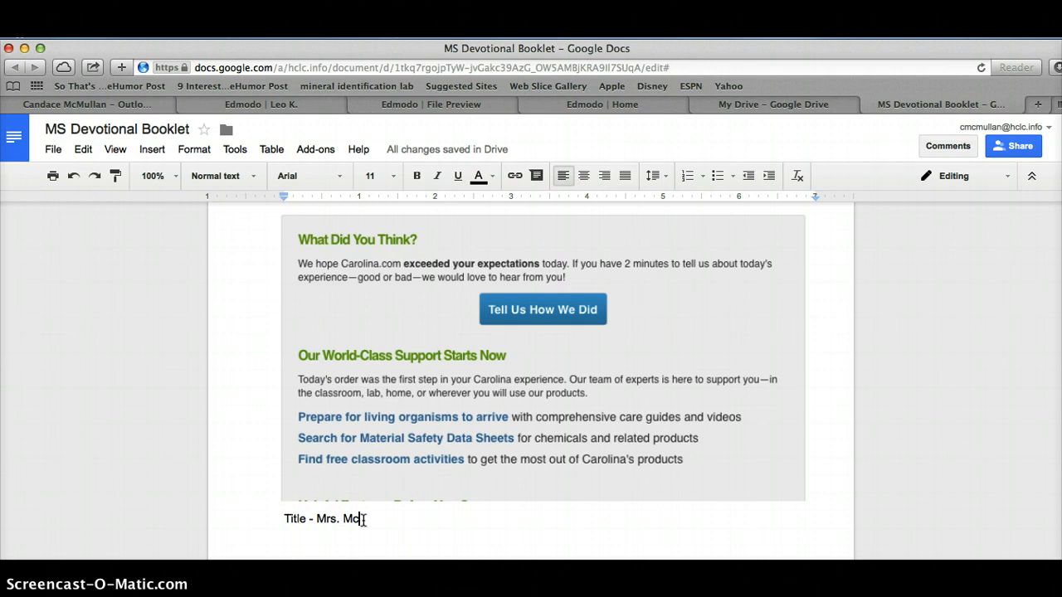
pyautogui.moveTo(362, 520); pyautogui.dragTo(277, 520)
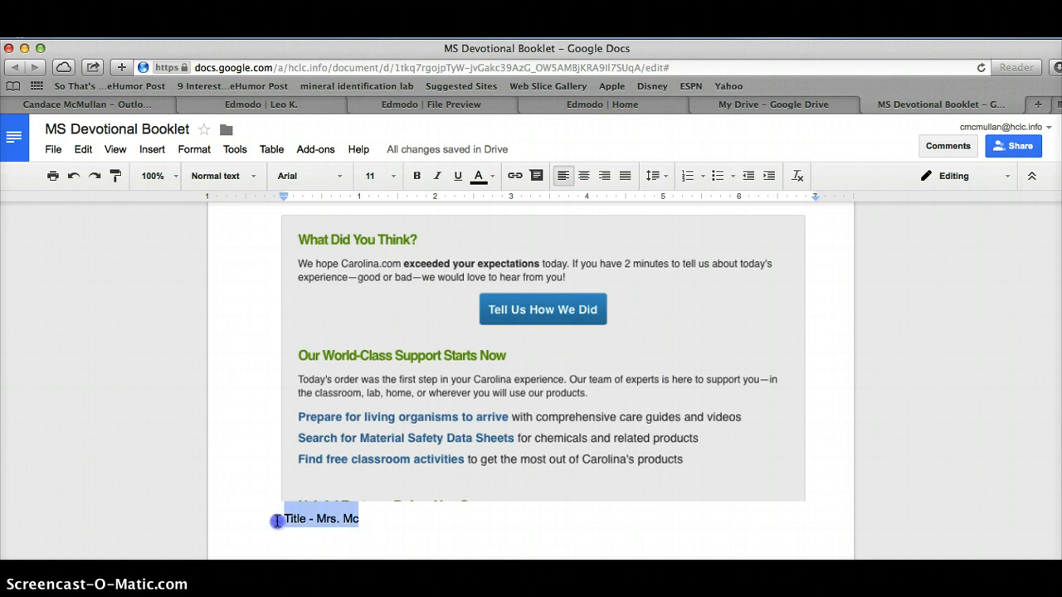
pyautogui.click(437, 176)
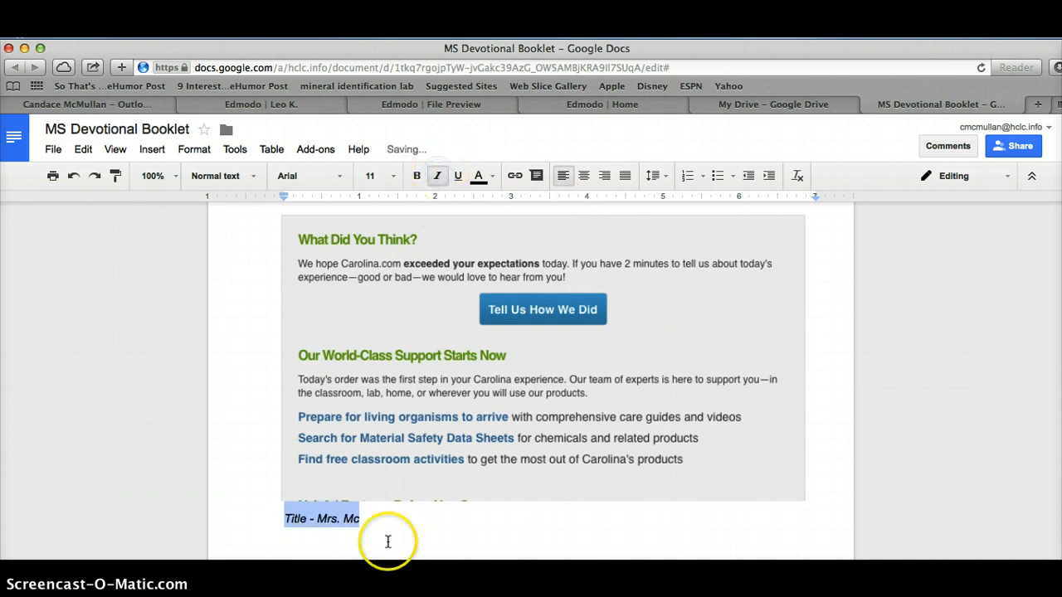
pyautogui.click(341, 176)
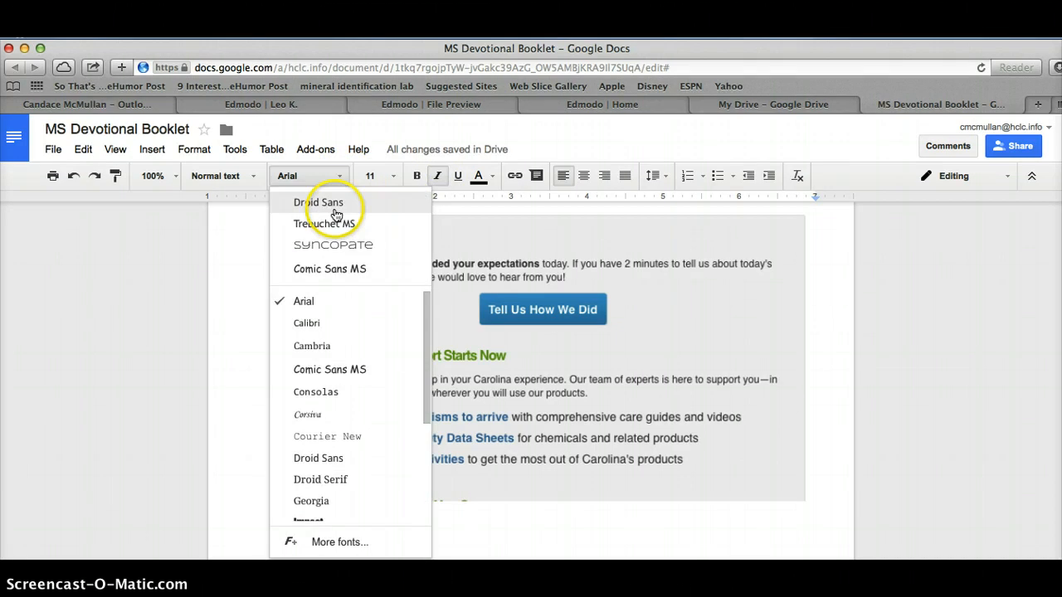
pyautogui.click(335, 203)
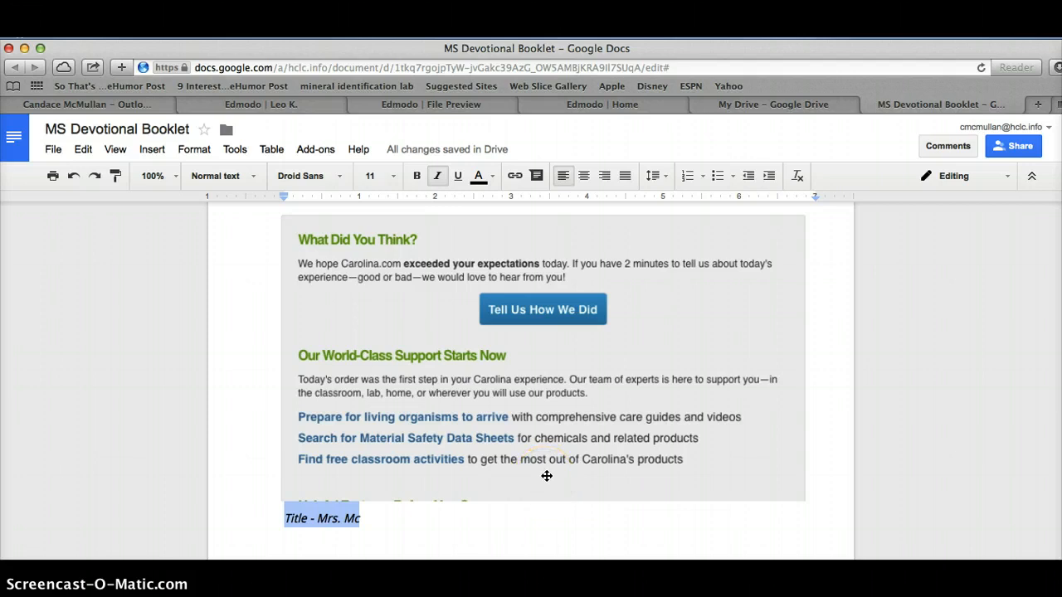
# - Insert a page break below the image caption and check the new page 2
pyautogui.click(450, 540)
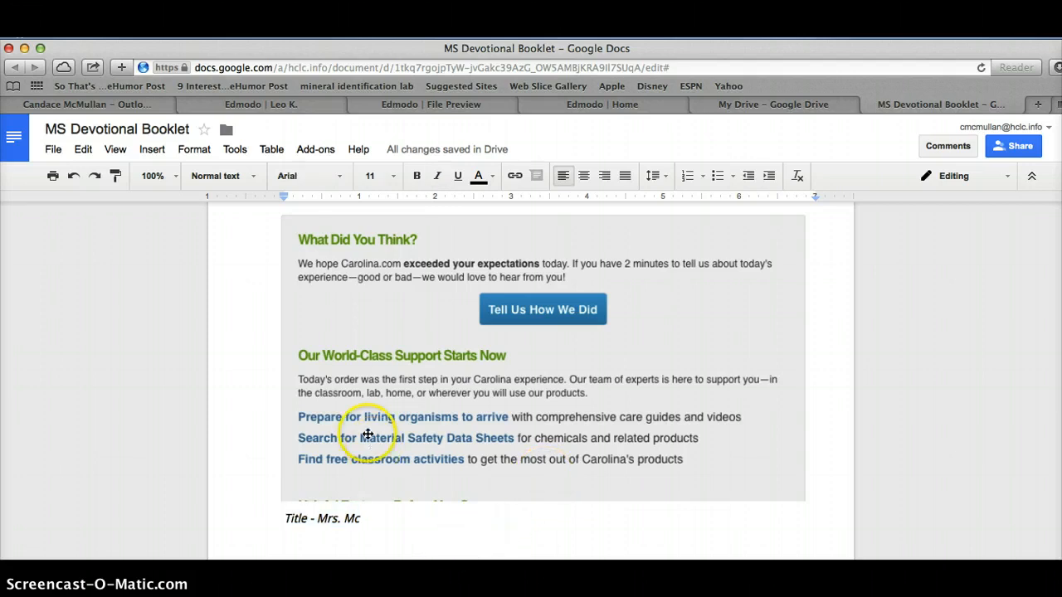
pyautogui.click(152, 150)
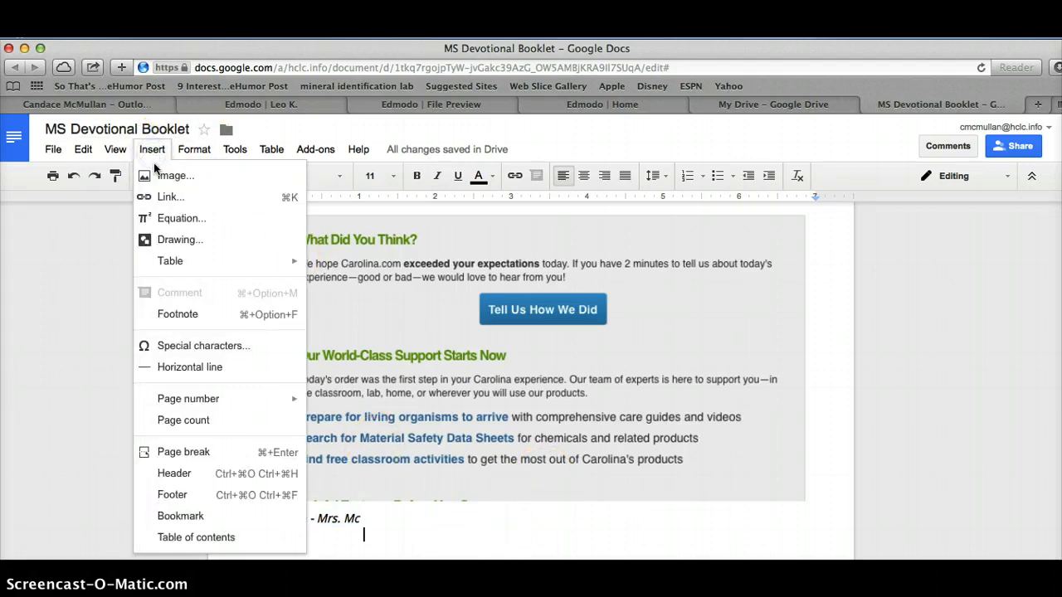
pyautogui.click(181, 455)
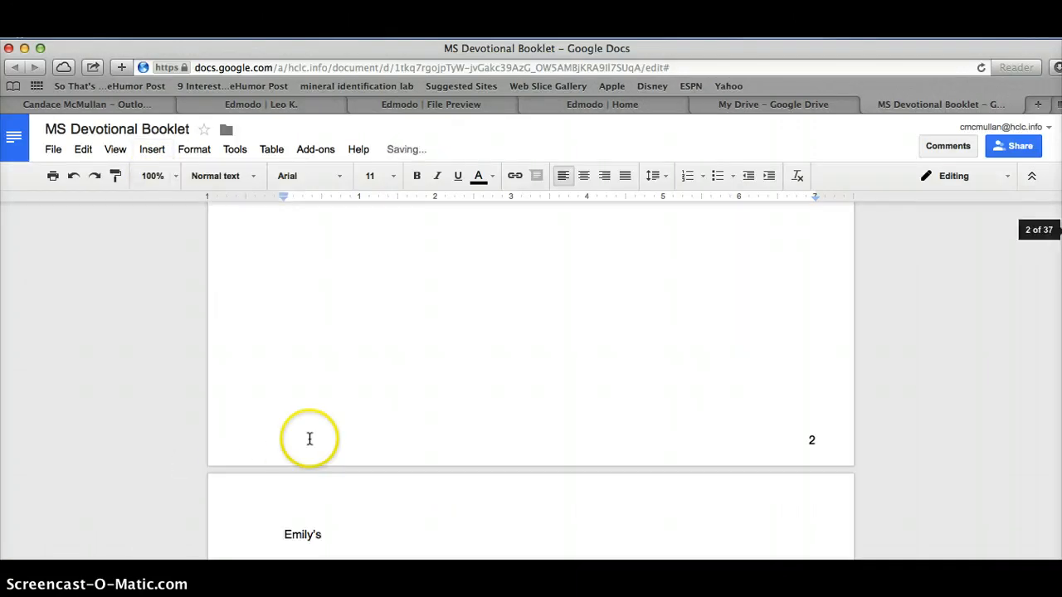
pyautogui.scroll(3, 308, 438)
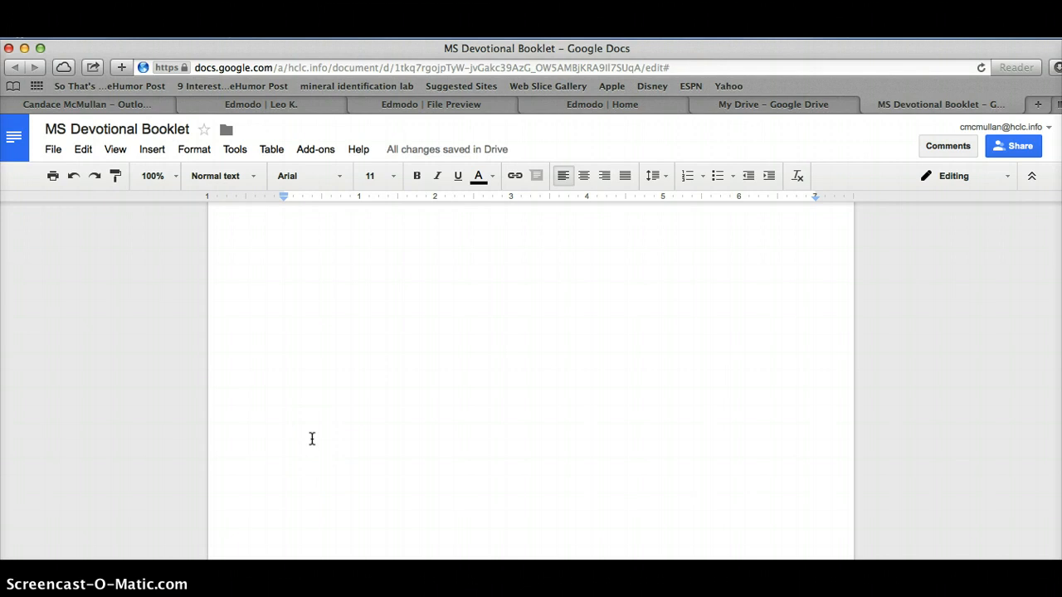
pyautogui.scroll(2, 312, 439)
pyautogui.scroll(-2, 312, 439)
pyautogui.scroll(2, 312, 439)
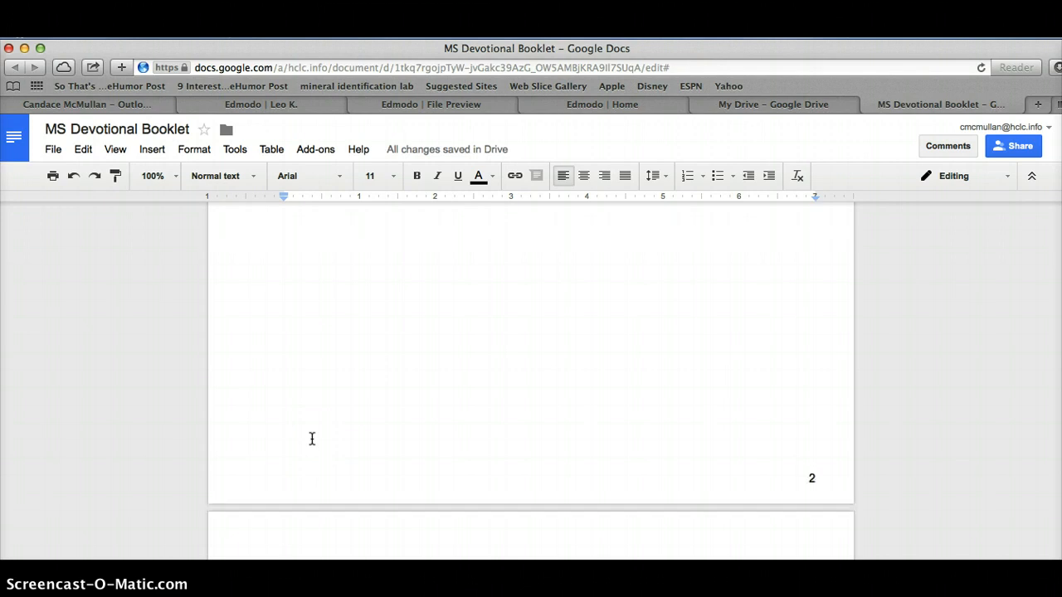
pyautogui.scroll(-2, 312, 439)
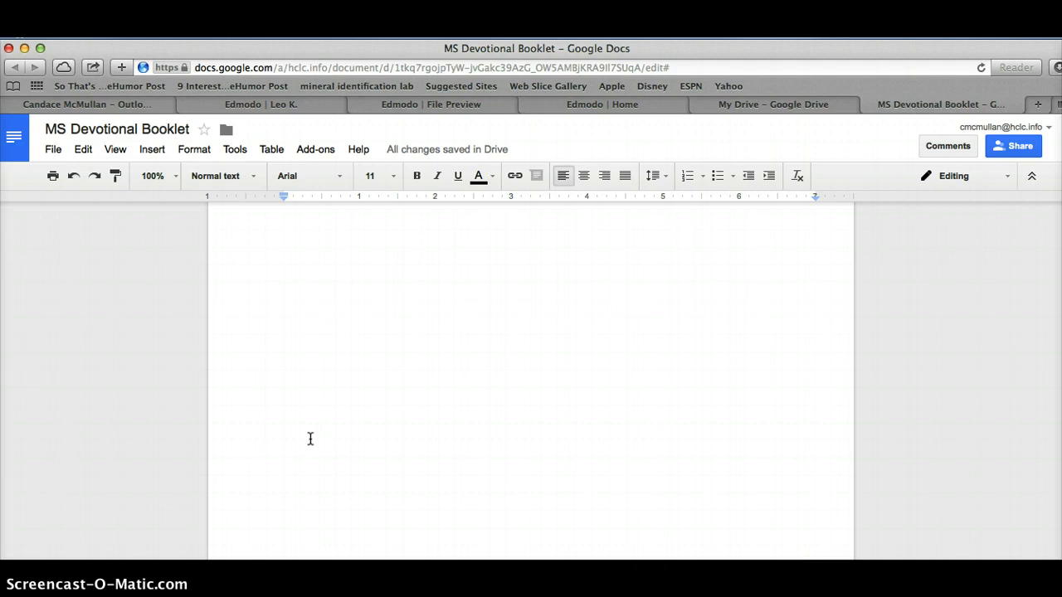
pyautogui.scroll(2, 310, 439)
# - Centre the first line of the blank page 2 and set its font to Droid Sans
pyautogui.click(309, 439)
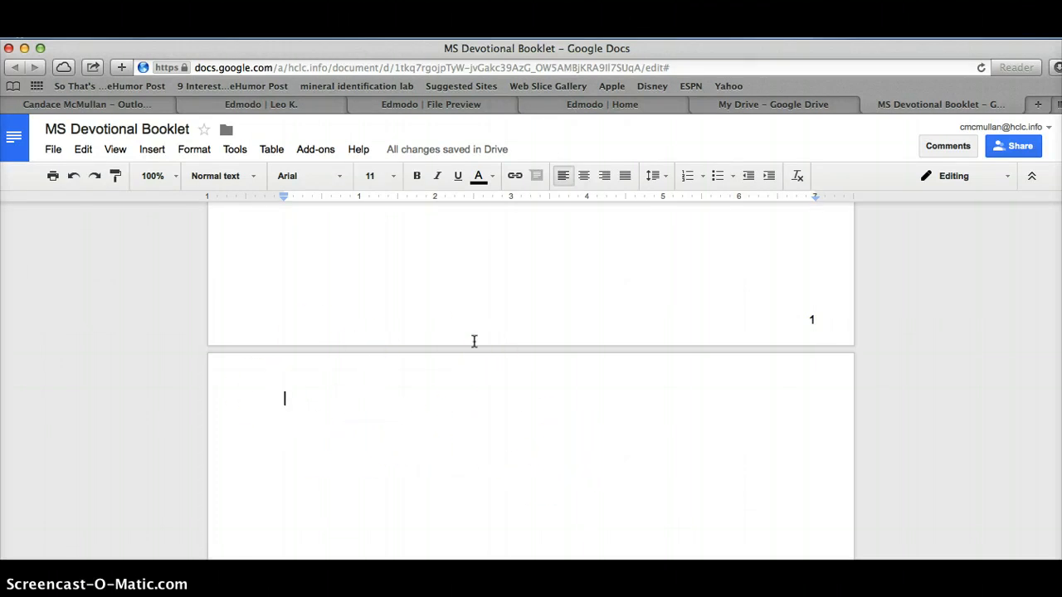
pyautogui.click(583, 178)
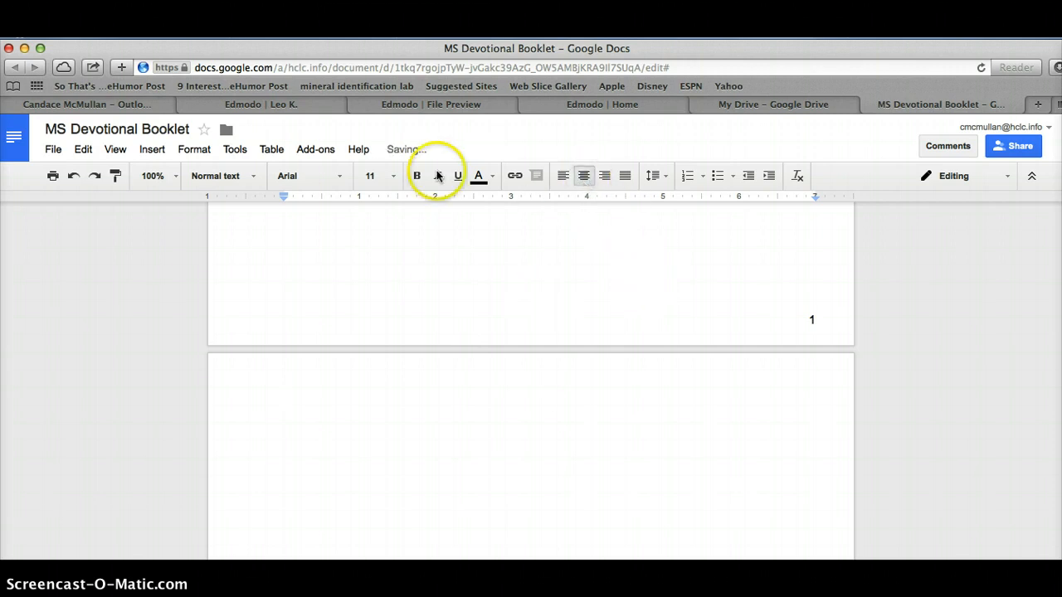
pyautogui.click(340, 177)
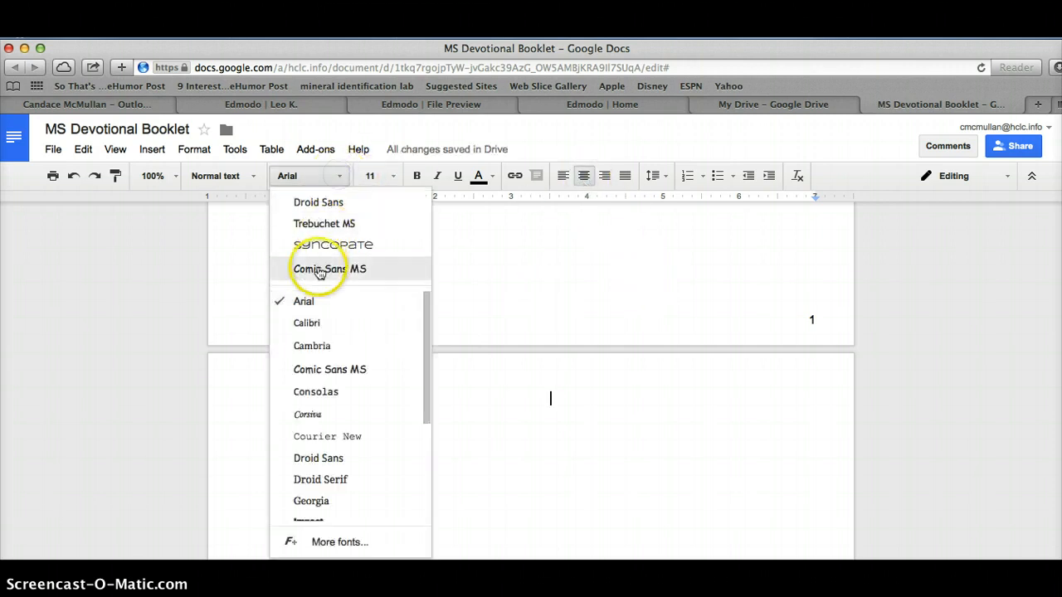
pyautogui.click(337, 204)
pyautogui.click(389, 176)
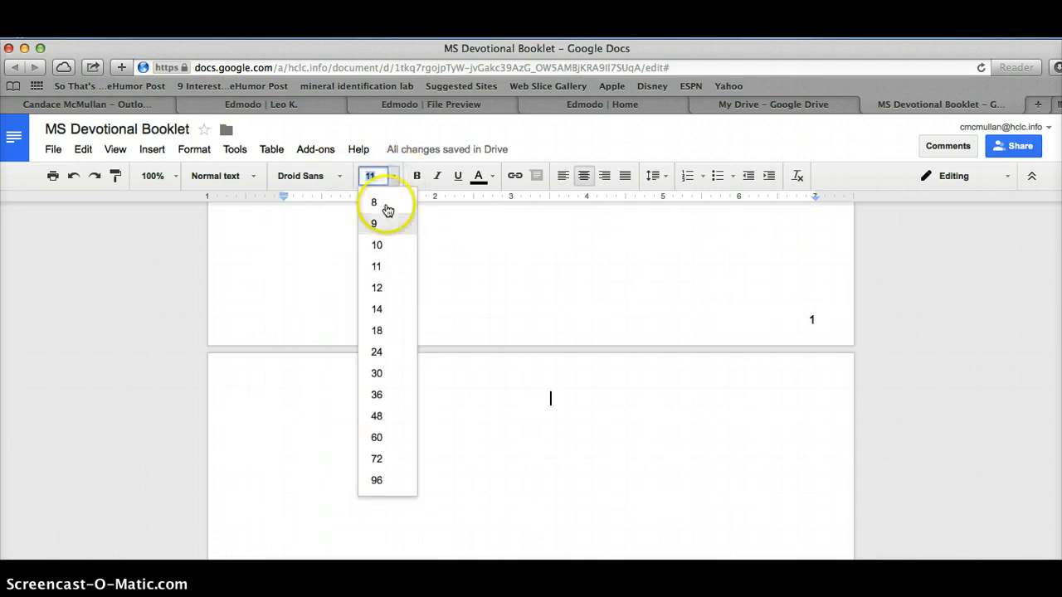
# - Apply the Title style to the centred line on page 2 and enter "Title" as the heading
pyautogui.click(251, 176)
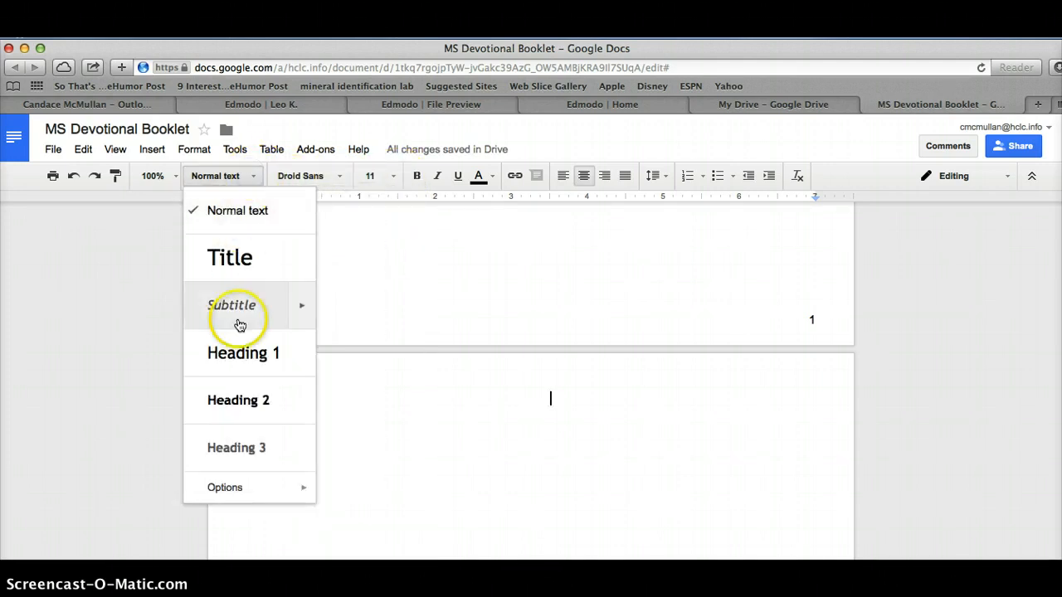
pyautogui.click(260, 259)
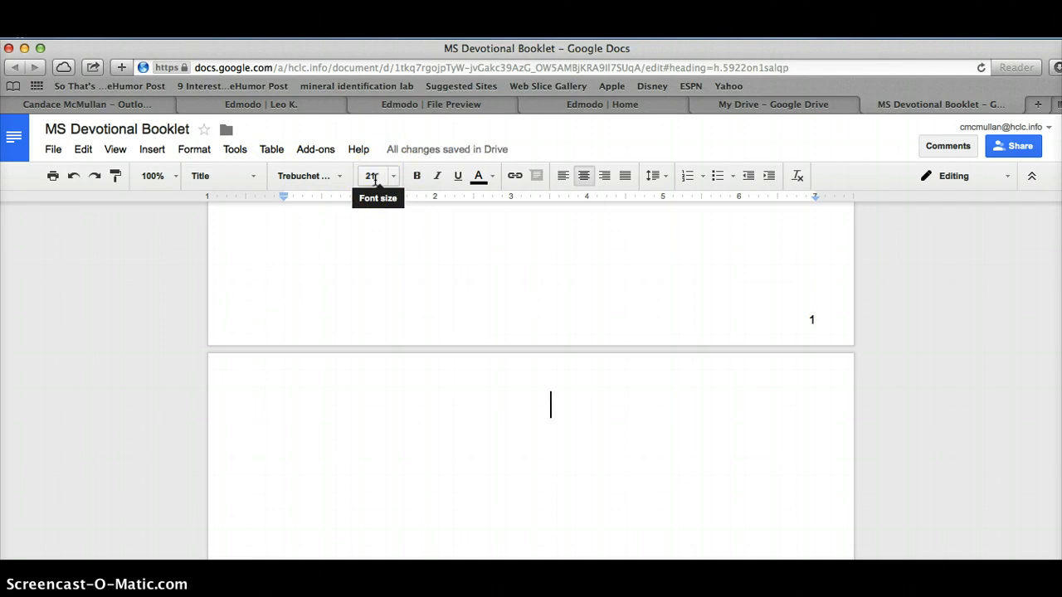
pyautogui.write('Title')
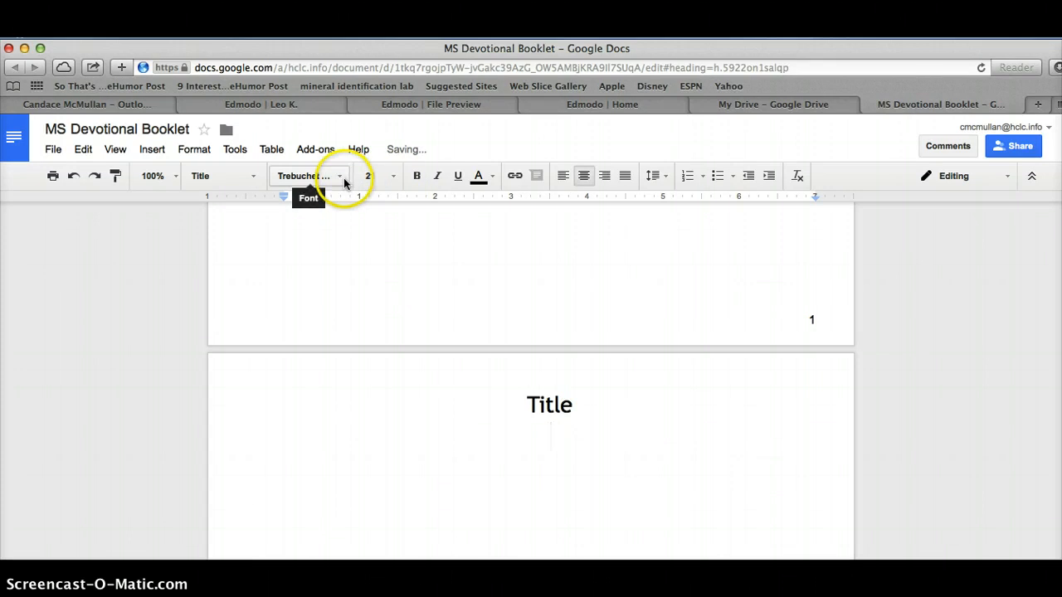
# - Add the byline "By: Your Name" under the heading, using the Subtitle style with the Droid Sans font
pyautogui.click(253, 175)
pyautogui.click(237, 300)
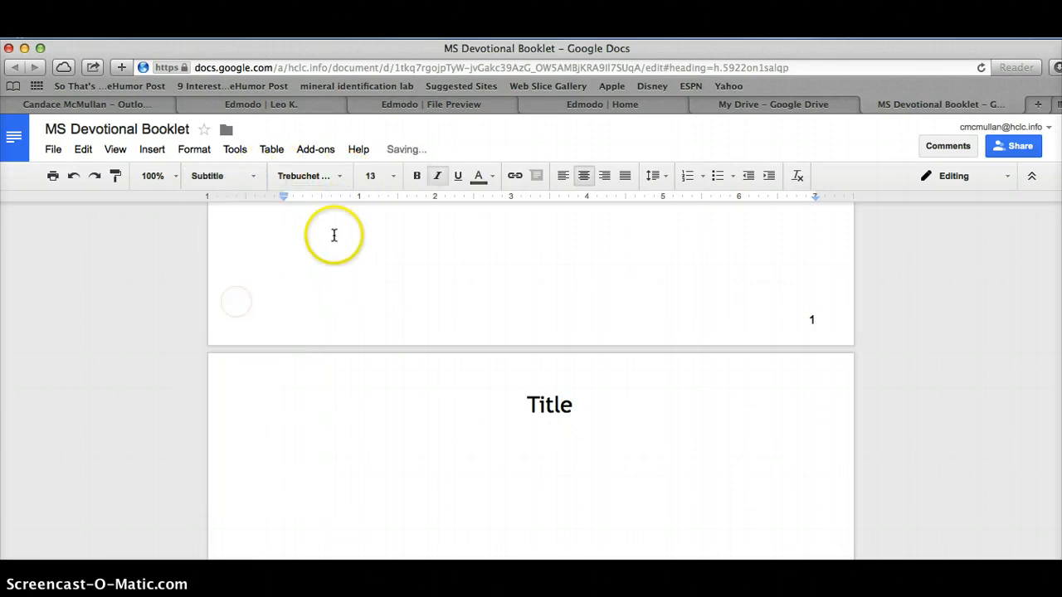
pyautogui.click(339, 178)
pyautogui.click(330, 203)
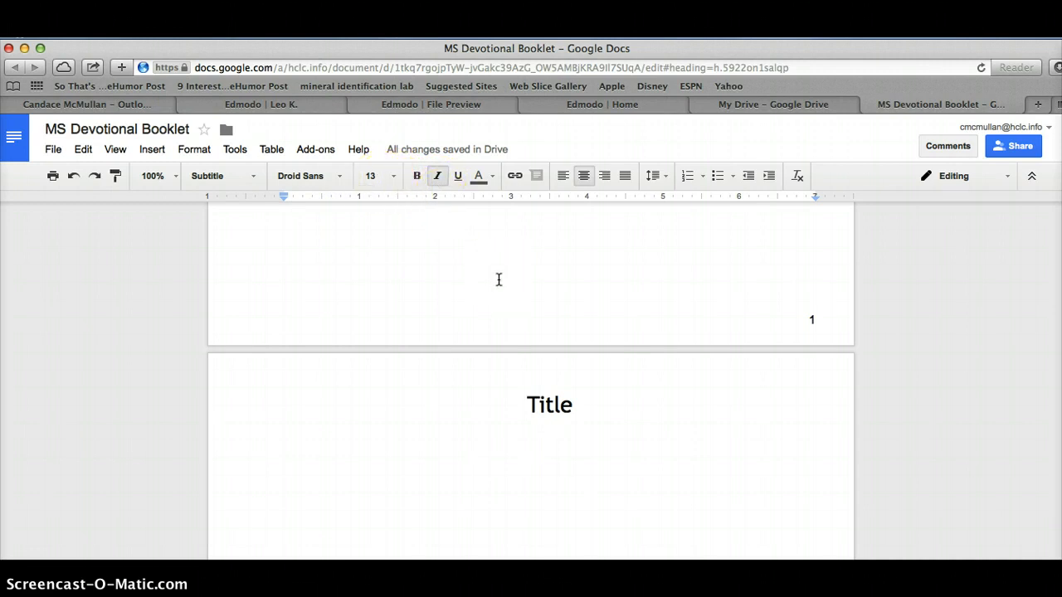
pyautogui.write('y')
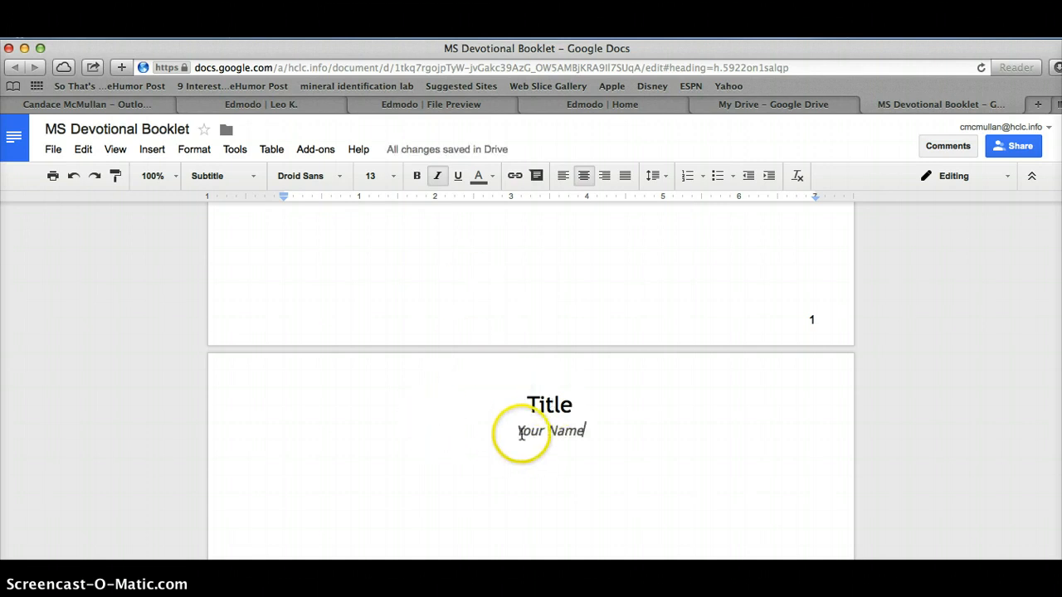
pyautogui.click(516, 431)
pyautogui.write('By')
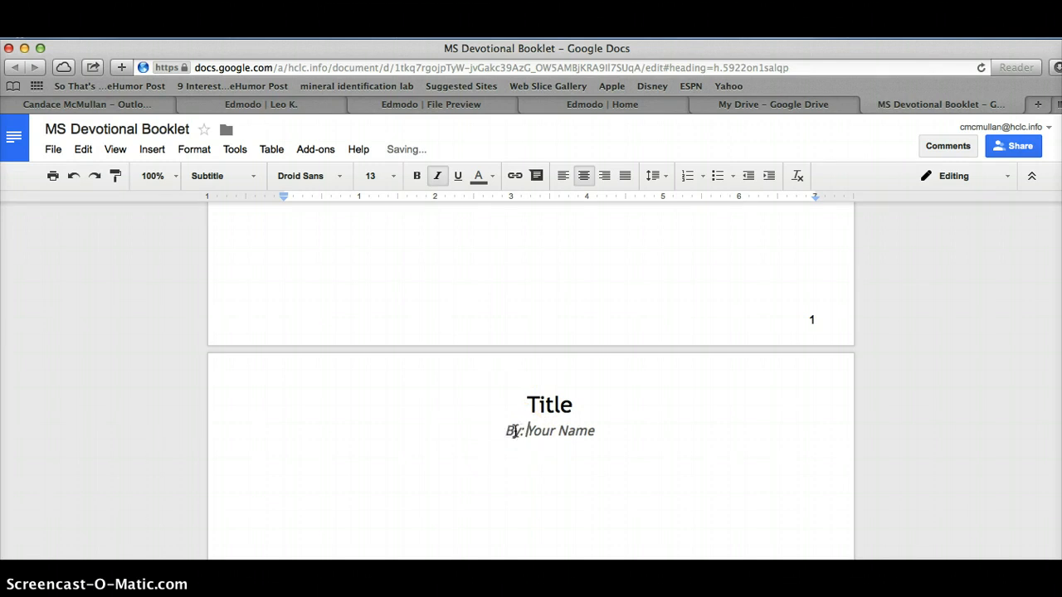
# - Put a colon after "By" in the byline and return to the end of that line
pyautogui.write(':')
pyautogui.click(646, 439)
pyautogui.click(598, 433)
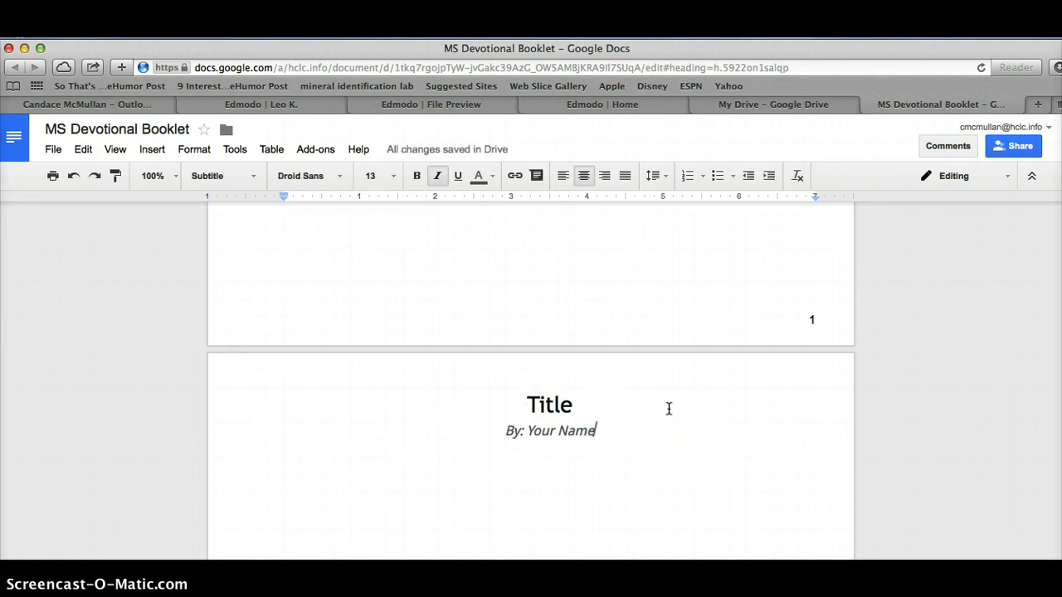
# - Start a left-aligned, non-italic paragraph in the Normal text style, leaving a blank line below the byline
pyautogui.press('Return')
pyautogui.press('Return')
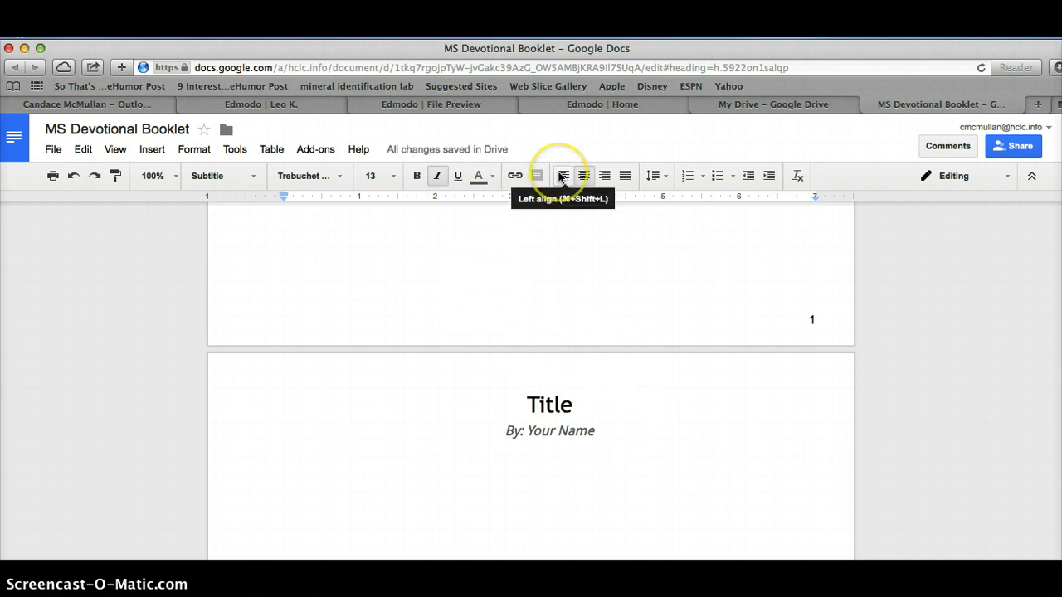
pyautogui.click(561, 176)
pyautogui.click(438, 177)
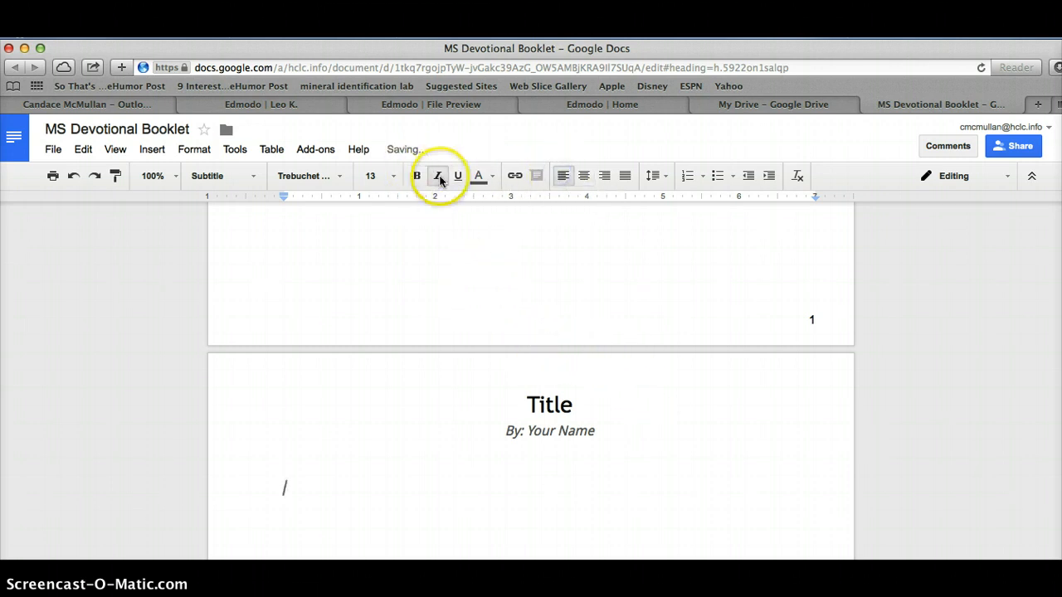
pyautogui.click(254, 176)
pyautogui.click(246, 214)
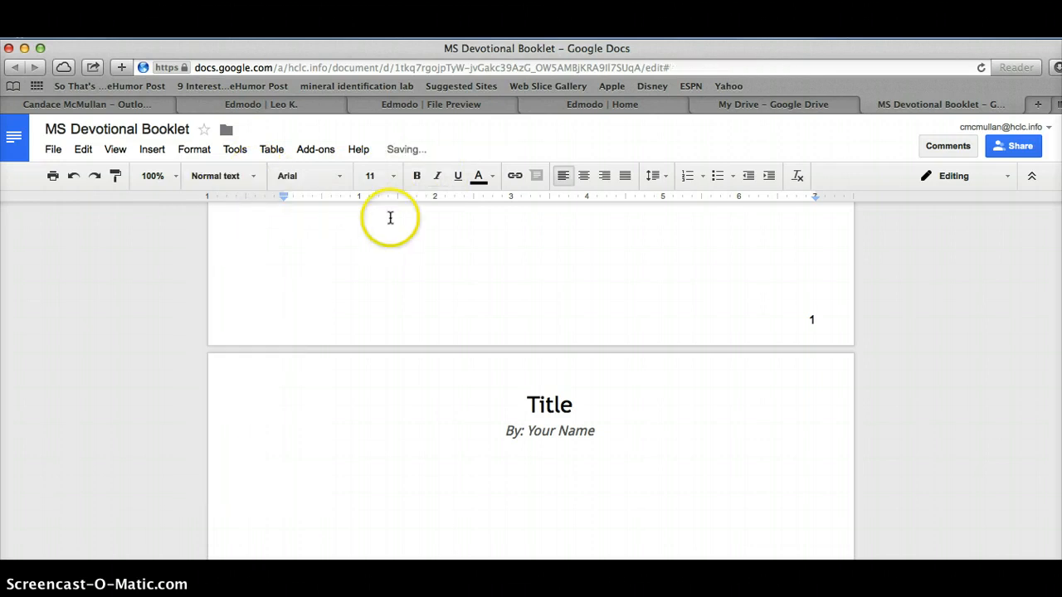
# - Set the body paragraph to Droid Sans, size 12, and enter the indented line "Start writing your devotion..."
pyautogui.click(340, 177)
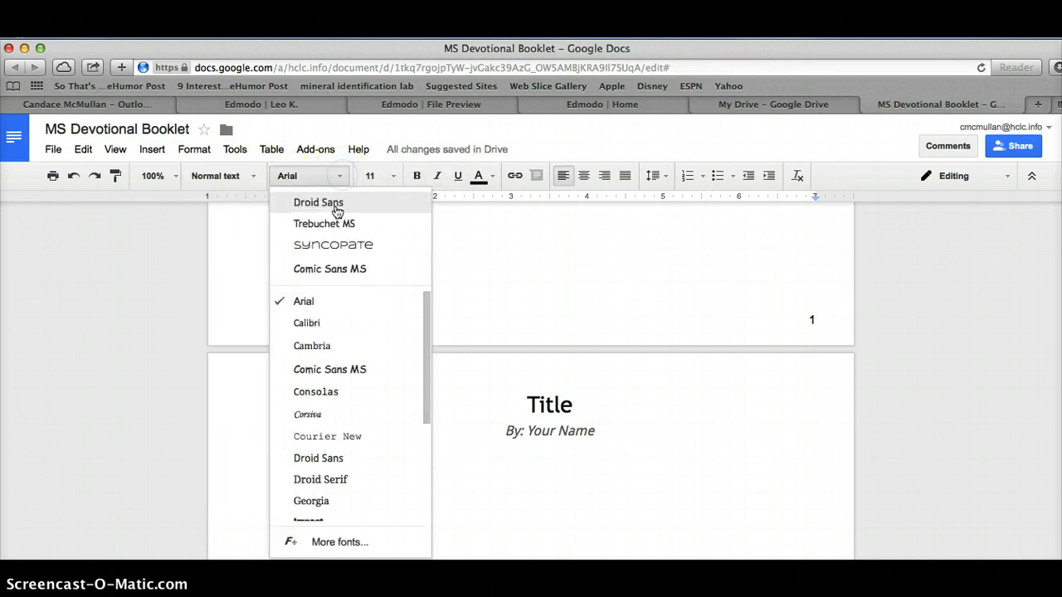
pyautogui.click(339, 206)
pyautogui.click(394, 178)
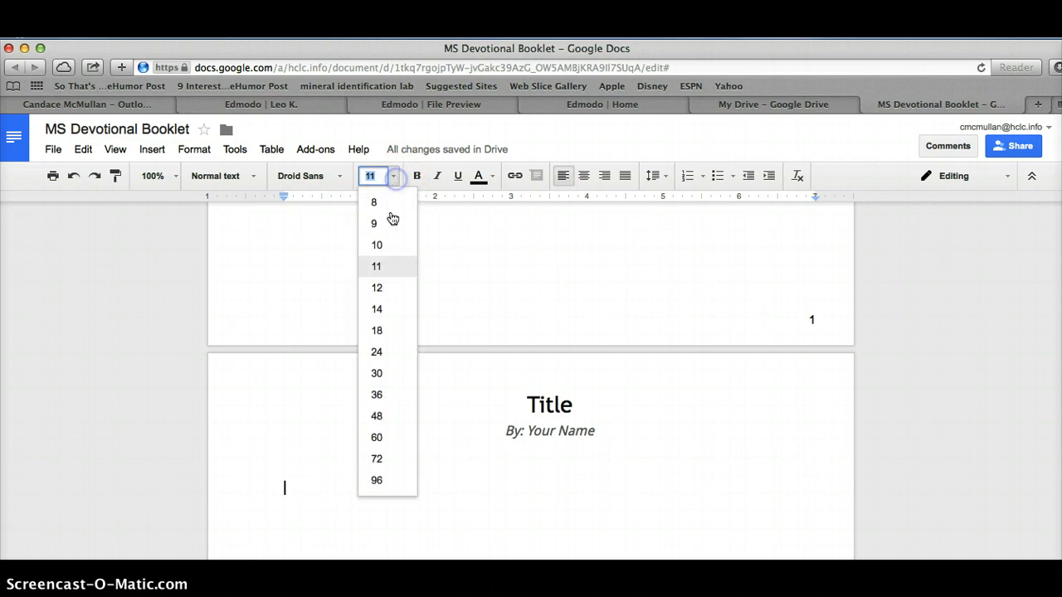
pyautogui.click(384, 286)
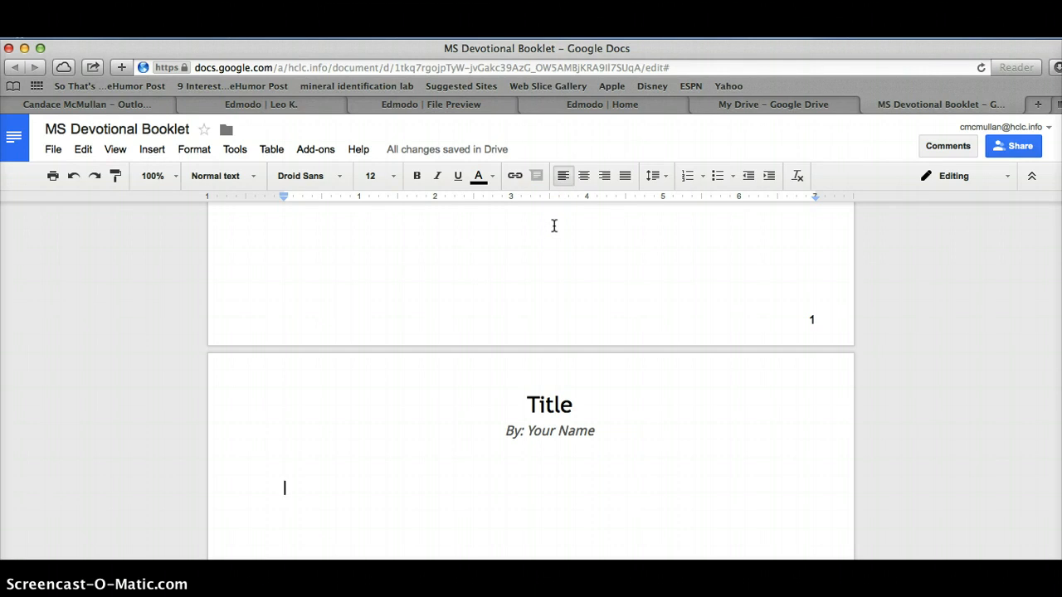
pyautogui.press('Tab')
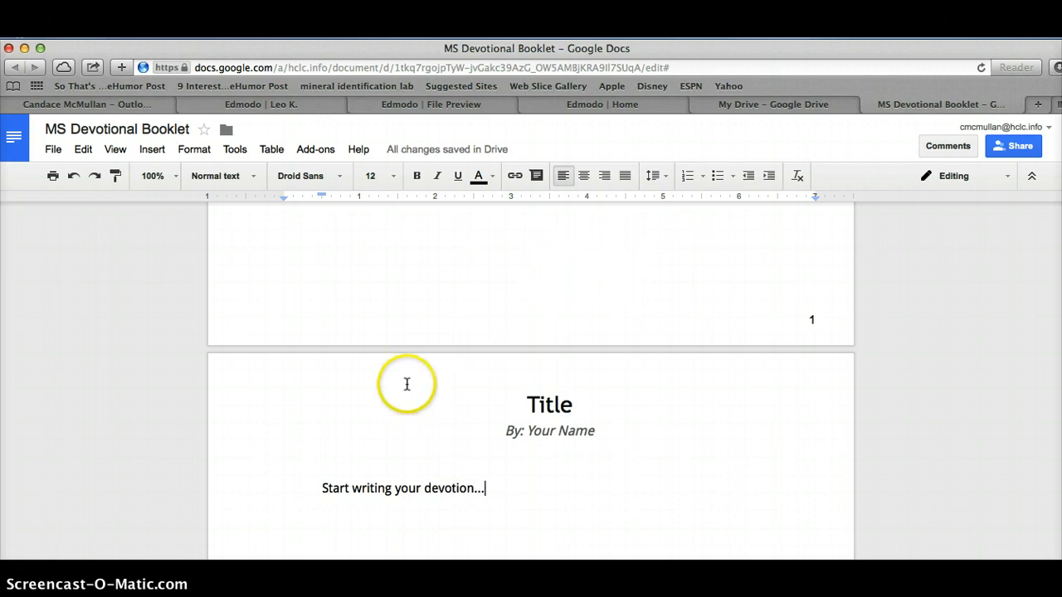
# - Insert a footnote at the start of the devotion line with the text "January - Joy"
pyautogui.click(324, 489)
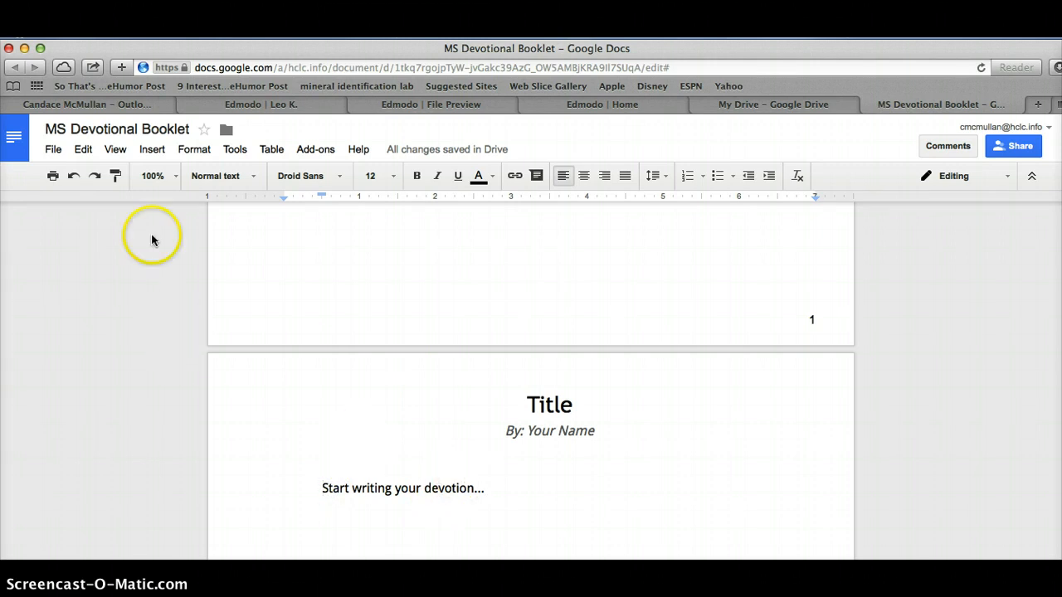
pyautogui.click(152, 156)
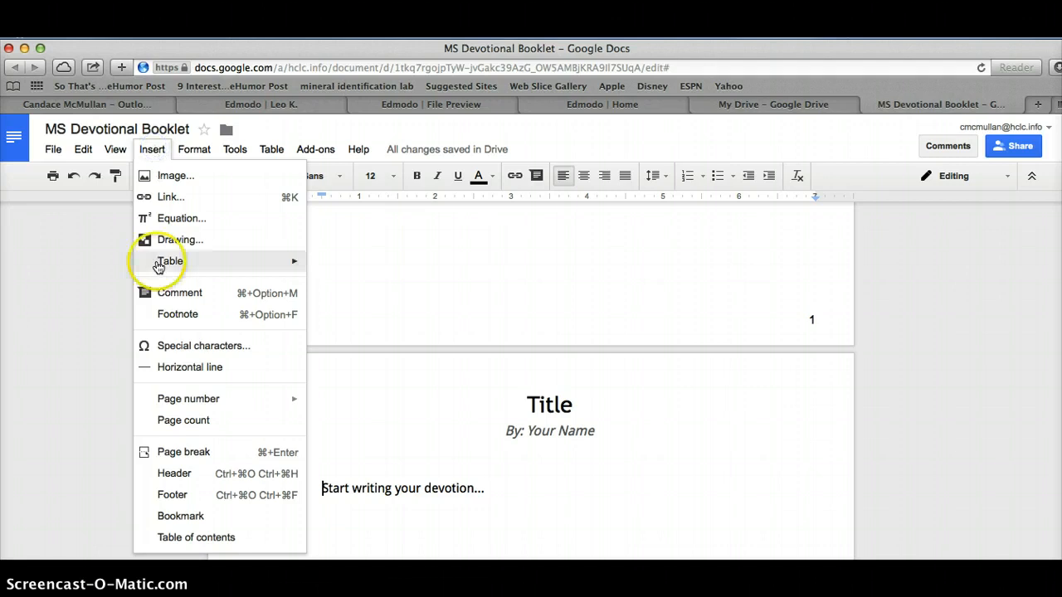
pyautogui.moveTo(178, 399)
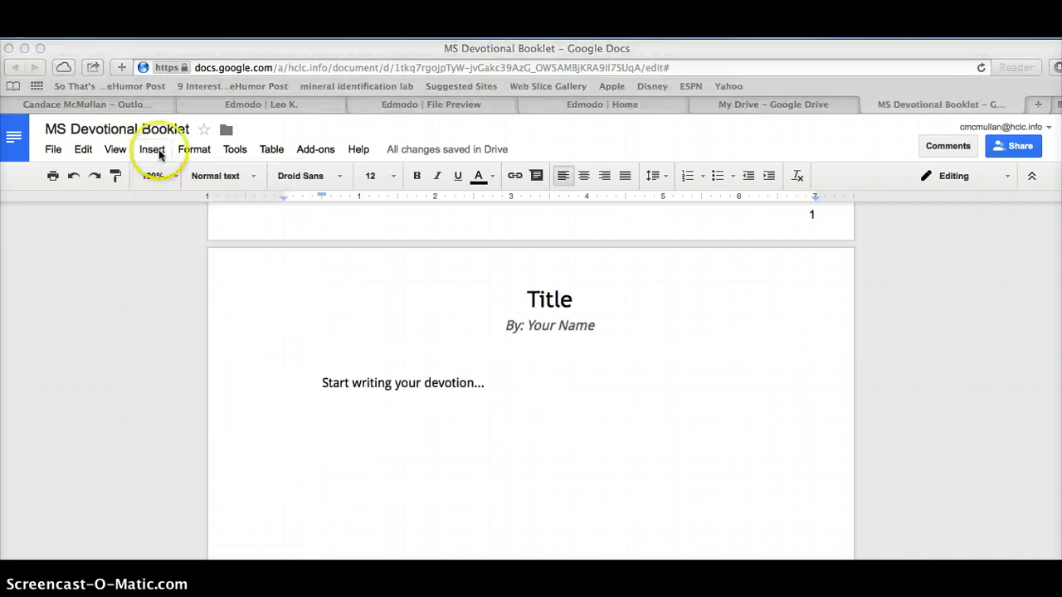
pyautogui.click(325, 381)
pyautogui.click(151, 148)
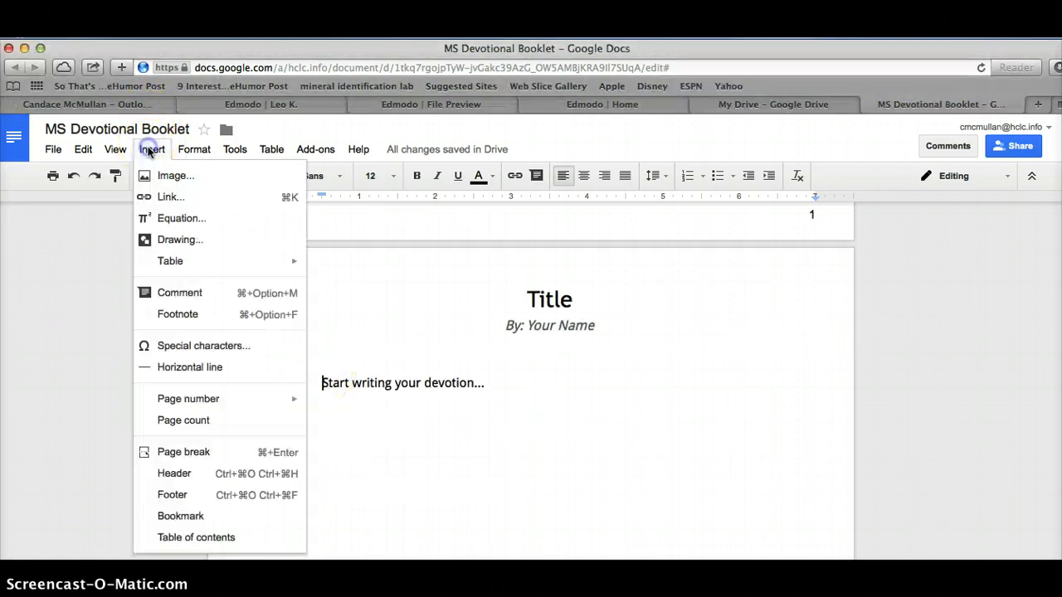
pyautogui.click(190, 315)
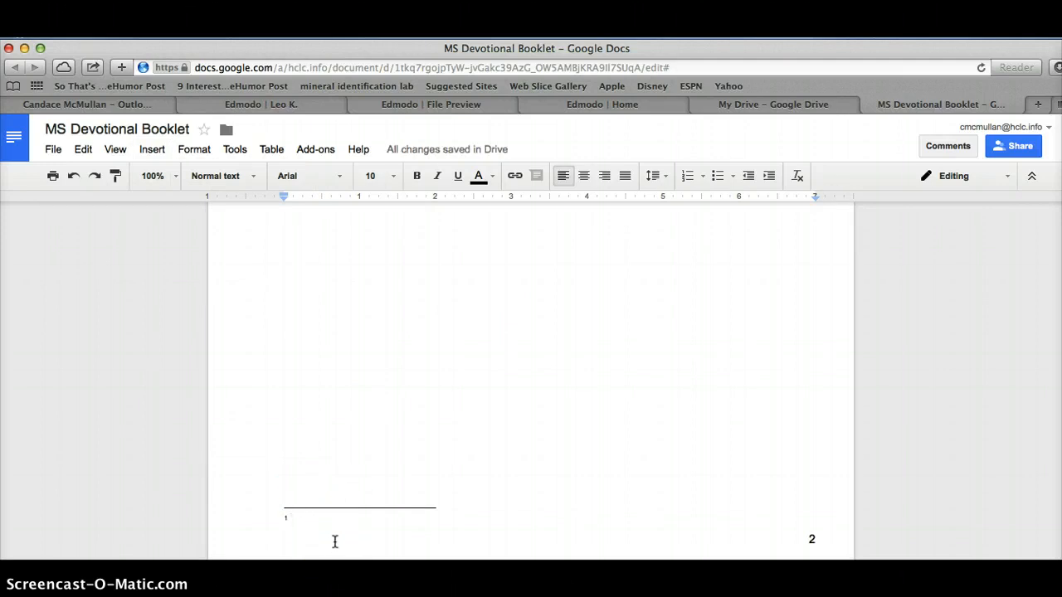
pyautogui.write('January - Joy')
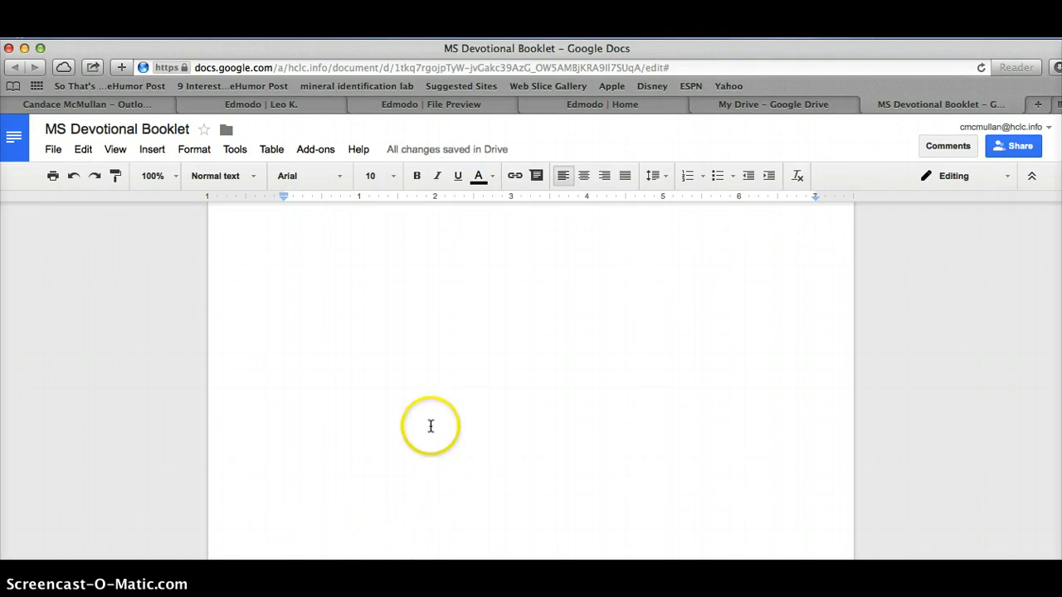
# - Review the footnote mark in the devotion text and the image with its caption on page 1
pyautogui.scroll(-1, 429, 427)
pyautogui.scroll(-5, 351, 480)
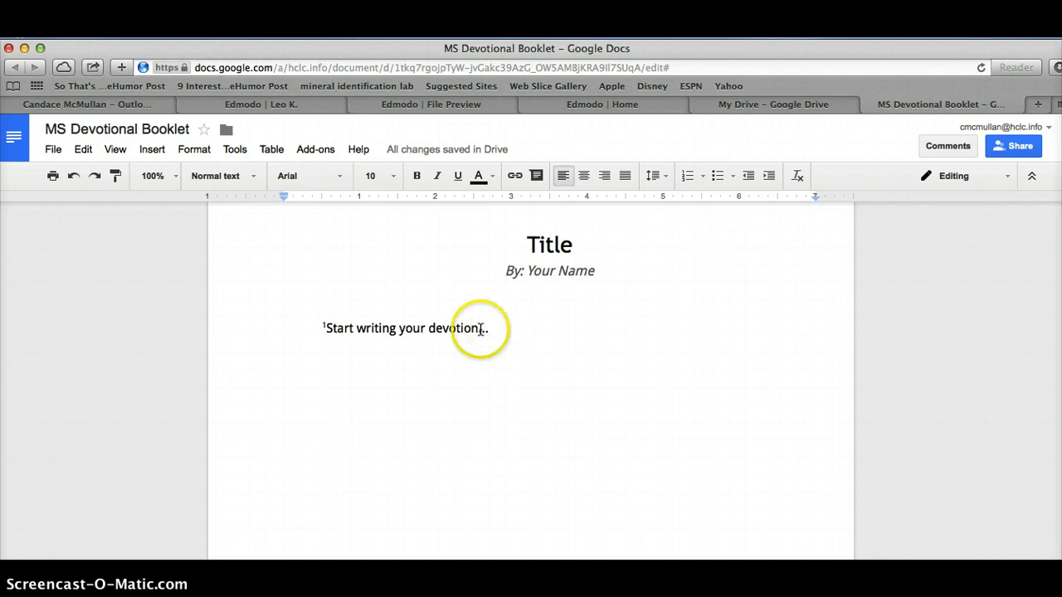
pyautogui.scroll(10, 526, 332)
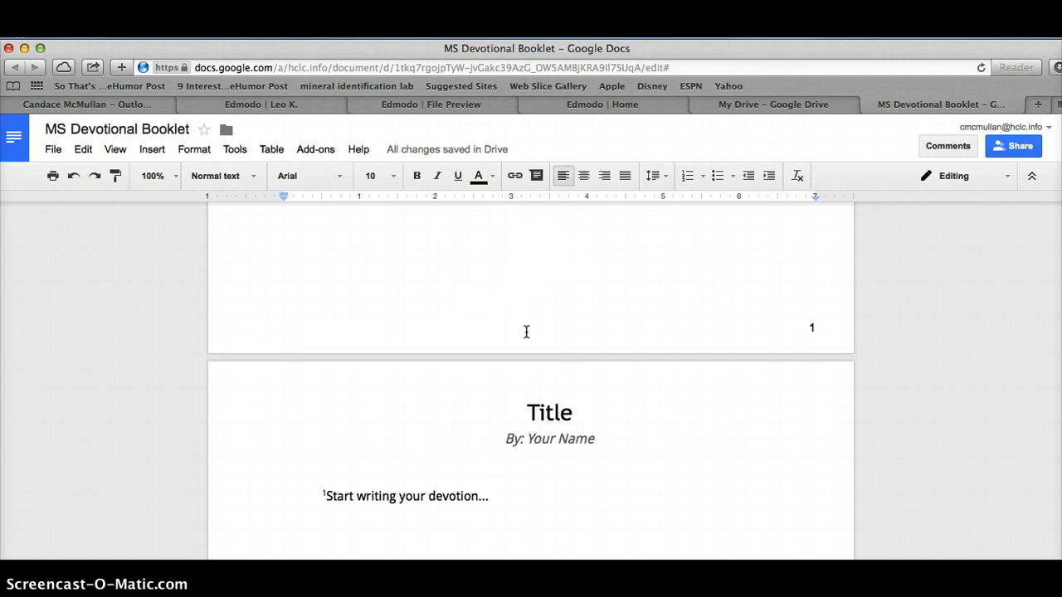
pyautogui.scroll(5, 526, 332)
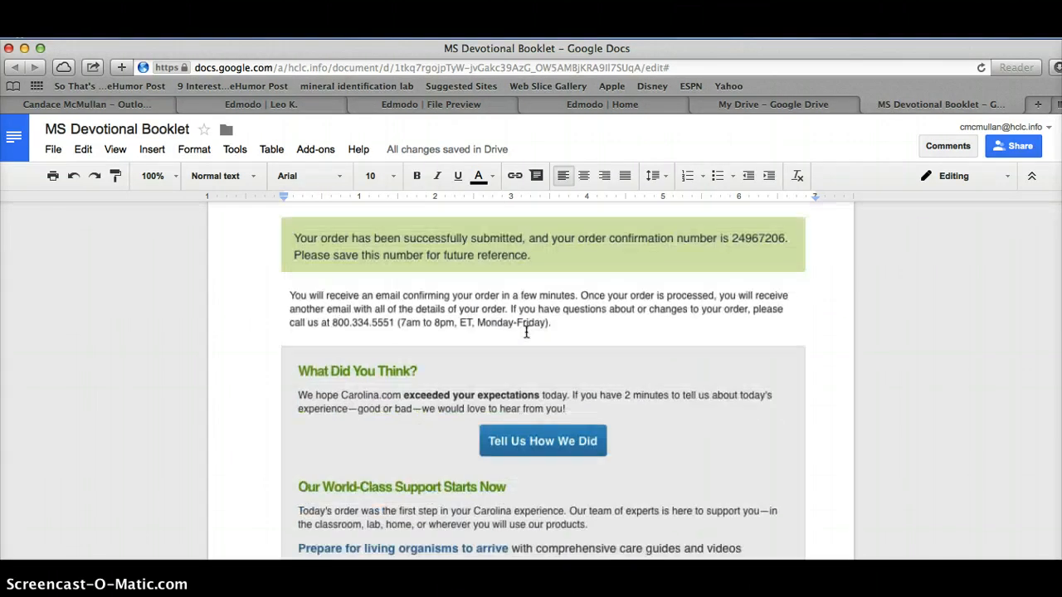
pyautogui.scroll(1, 526, 331)
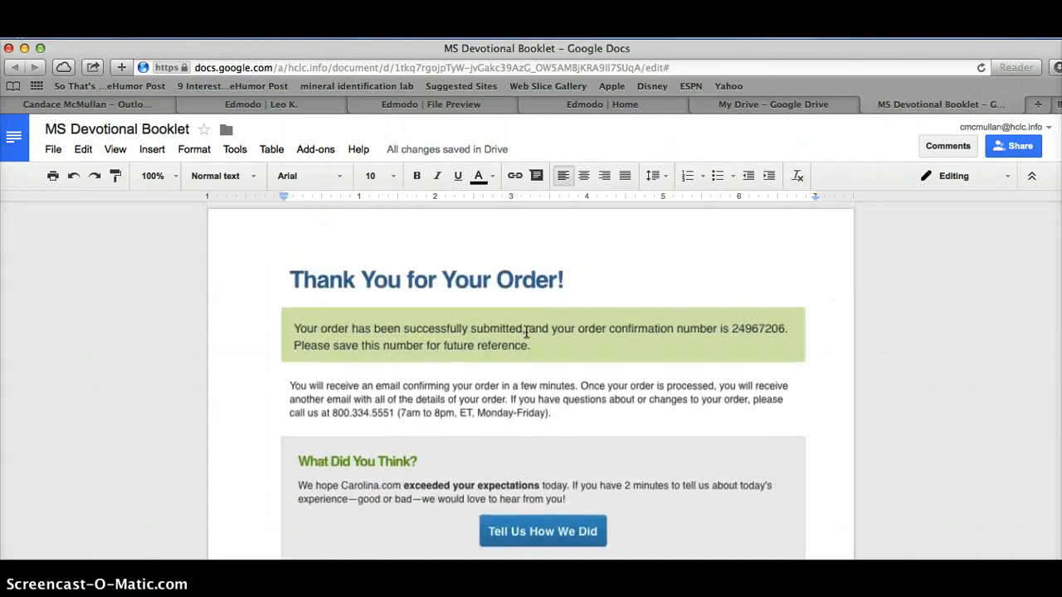
pyautogui.scroll(-2, 526, 332)
pyautogui.scroll(-1, 526, 332)
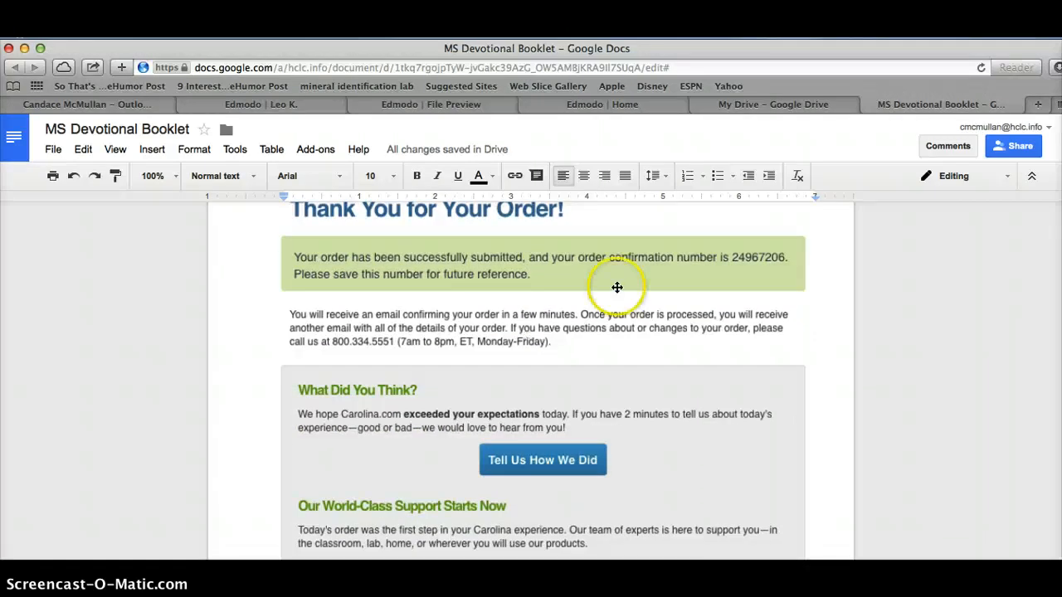
pyautogui.scroll(-4, 579, 249)
pyautogui.scroll(-2, 580, 249)
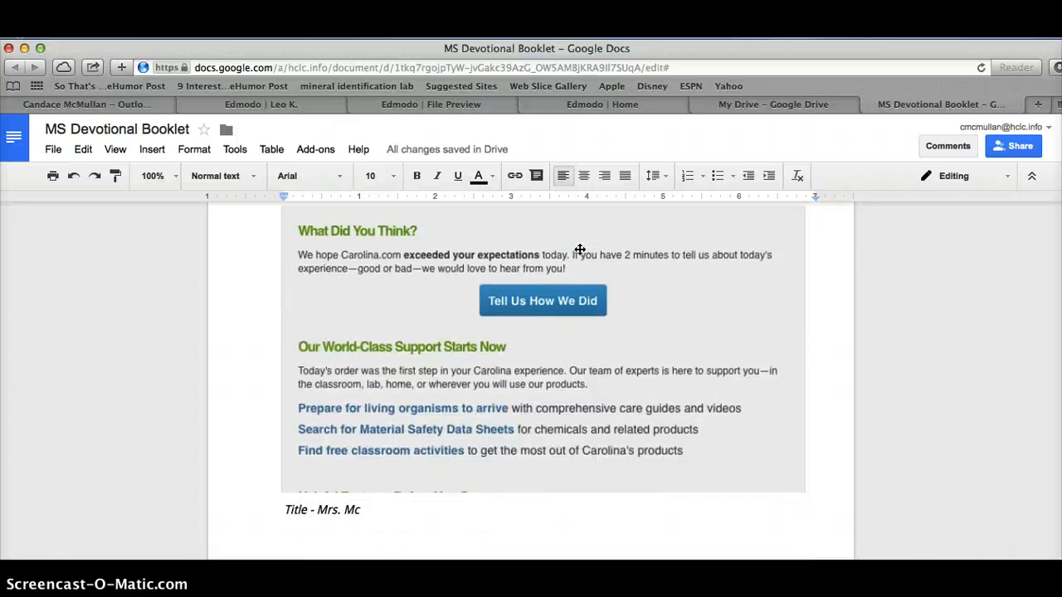
pyautogui.scroll(3, 580, 249)
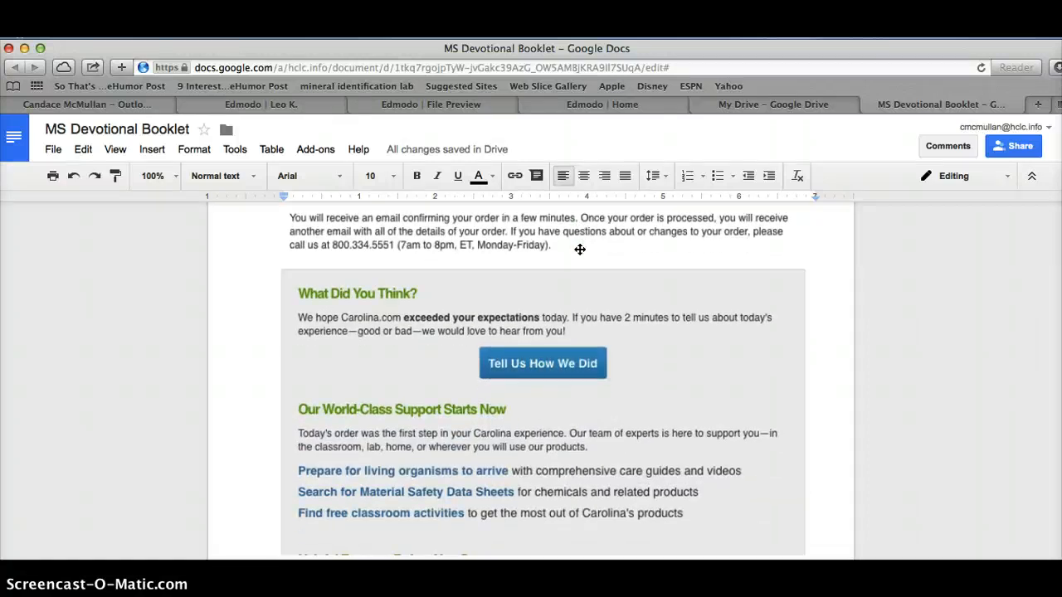
pyautogui.scroll(-3, 580, 249)
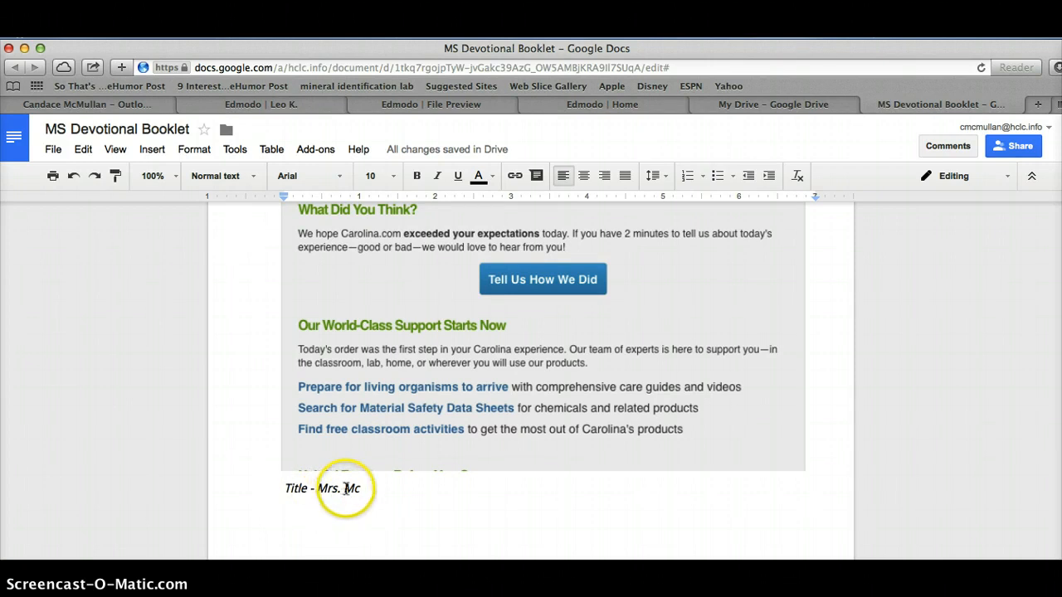
pyautogui.scroll(-1, 345, 489)
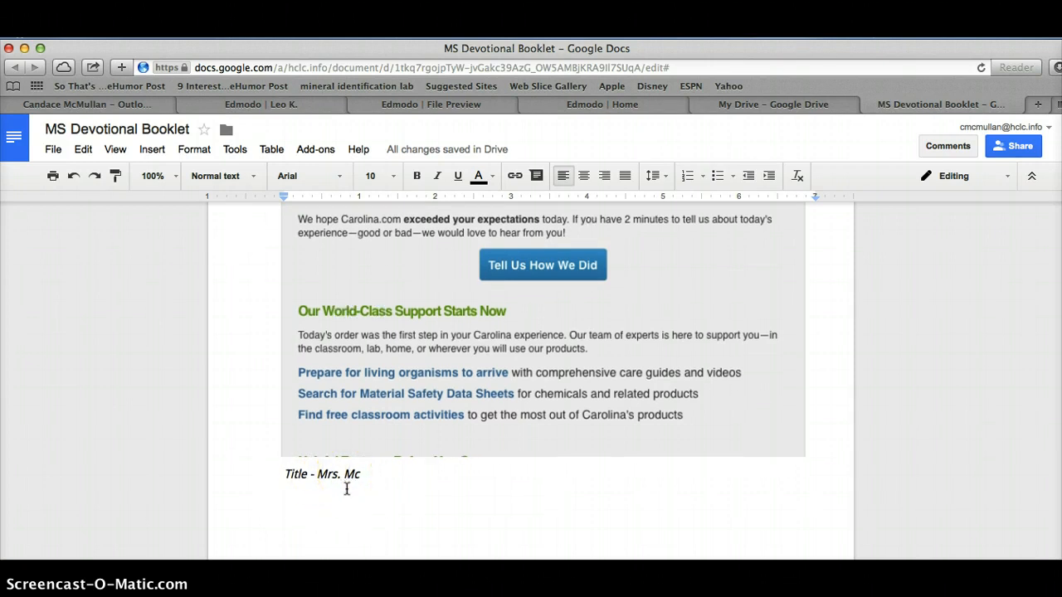
# - Check the image's text-wrapping options, the area below its caption and the page break option leading to page 2
pyautogui.click(368, 422)
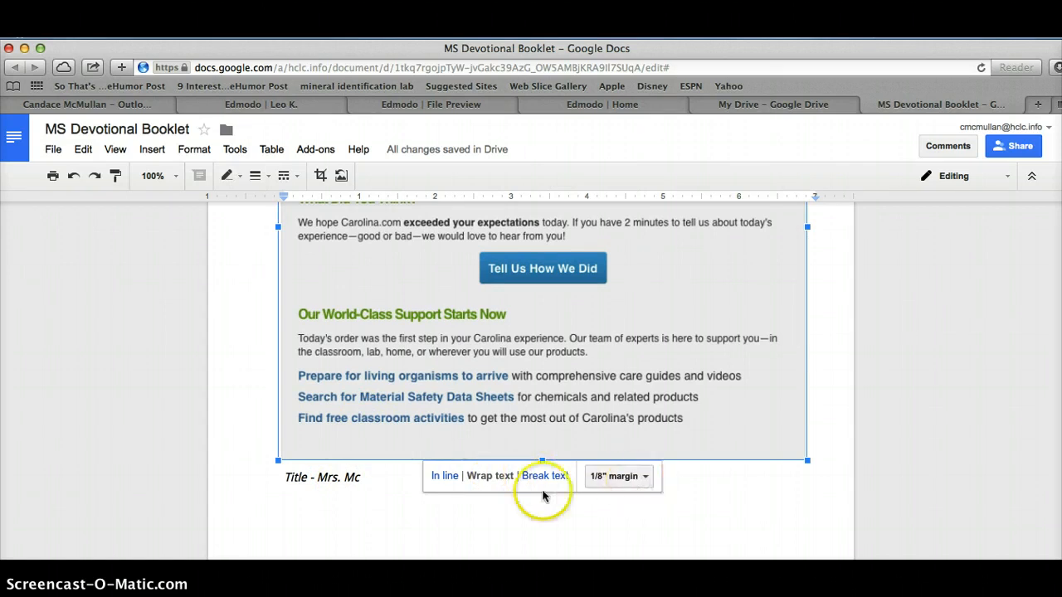
pyautogui.click(339, 495)
pyautogui.scroll(-5, 341, 497)
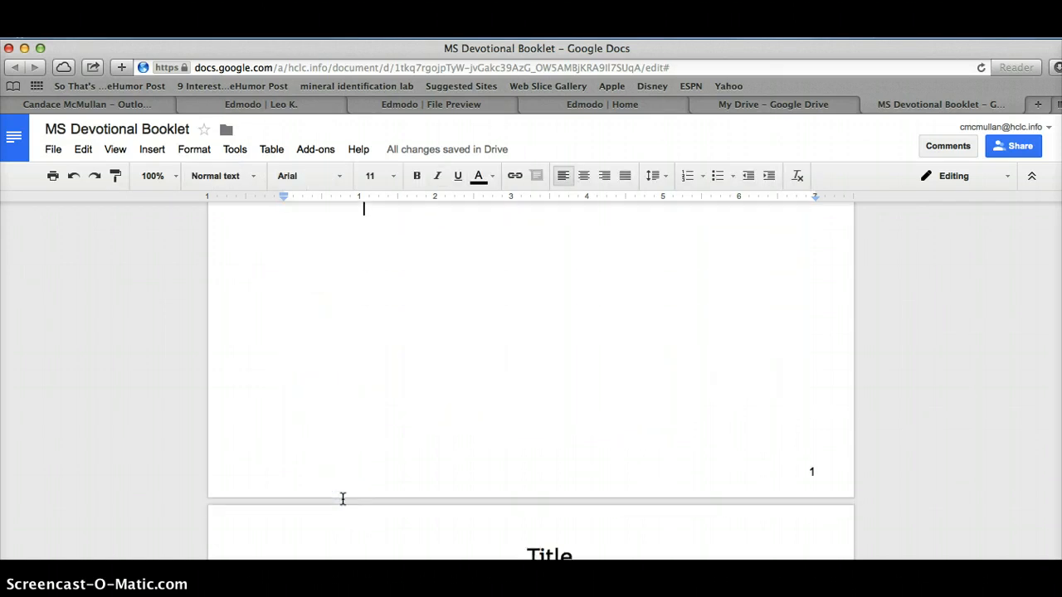
pyautogui.scroll(3, 344, 498)
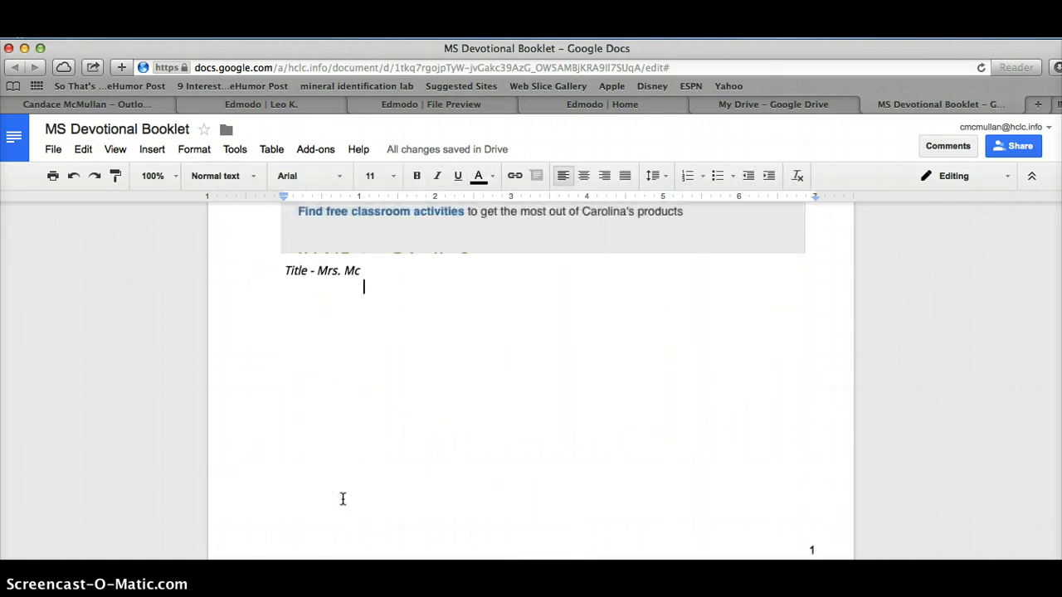
pyautogui.click(148, 150)
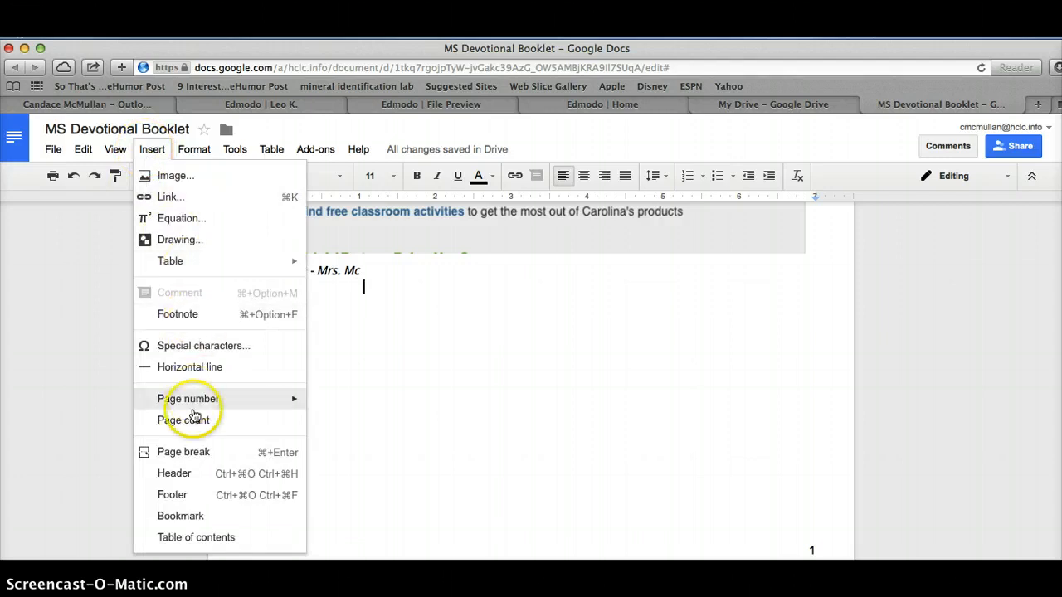
pyautogui.click(550, 374)
pyautogui.scroll(-4, 551, 375)
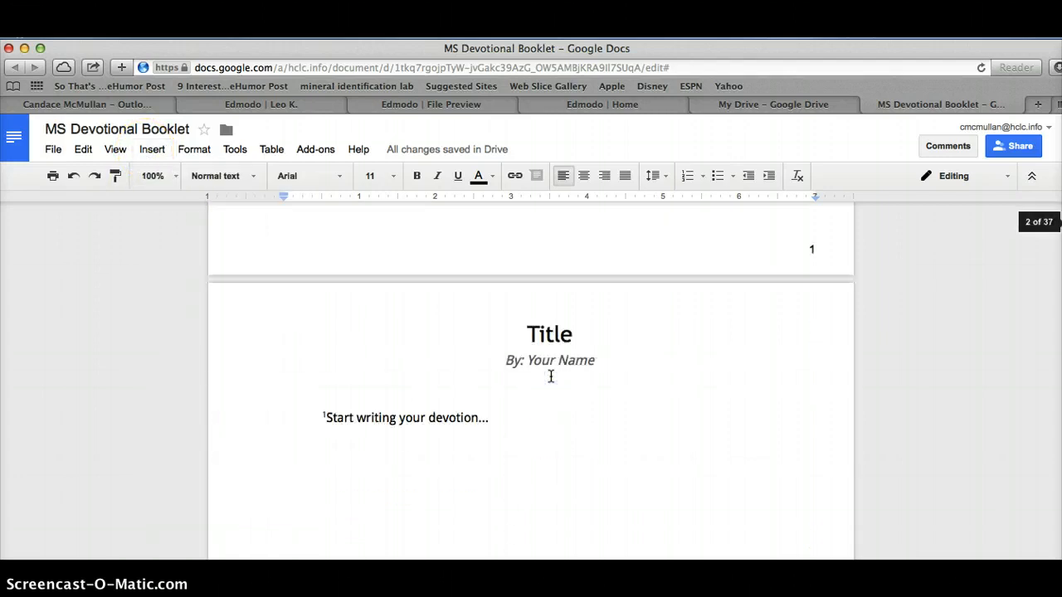
# - Change the font of the "Title" heading on page 2 to Droid Sans
pyautogui.click(547, 285)
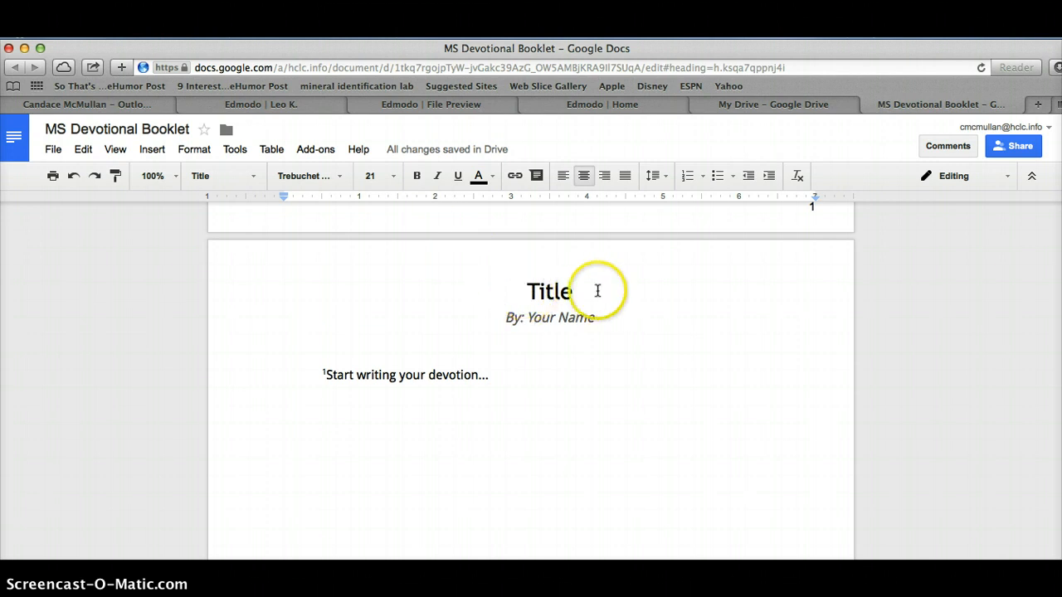
pyautogui.click(576, 288)
pyautogui.moveTo(578, 287); pyautogui.dragTo(526, 289)
pyautogui.click(340, 176)
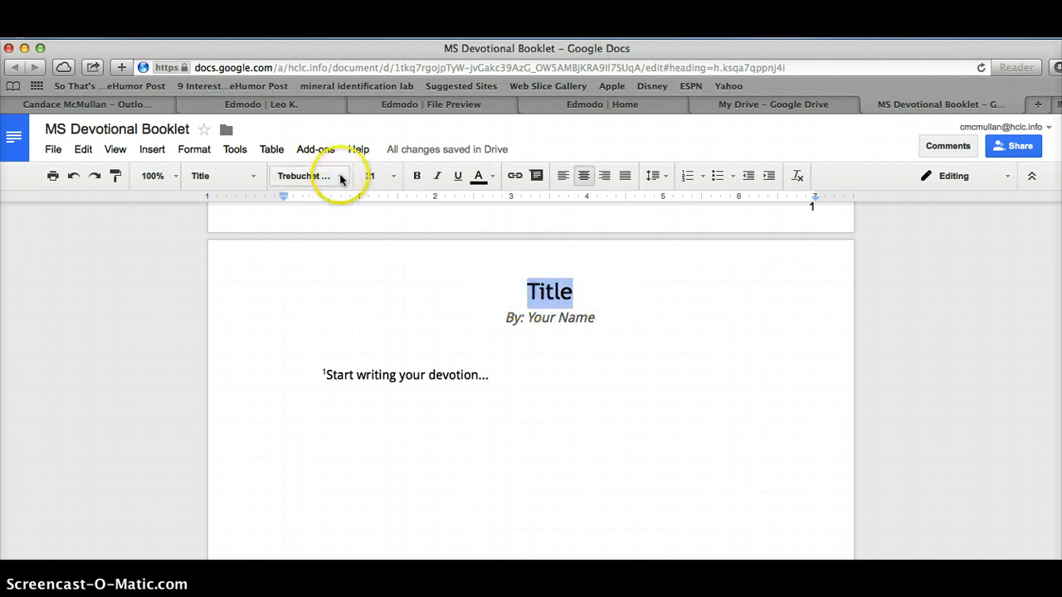
pyautogui.click(335, 204)
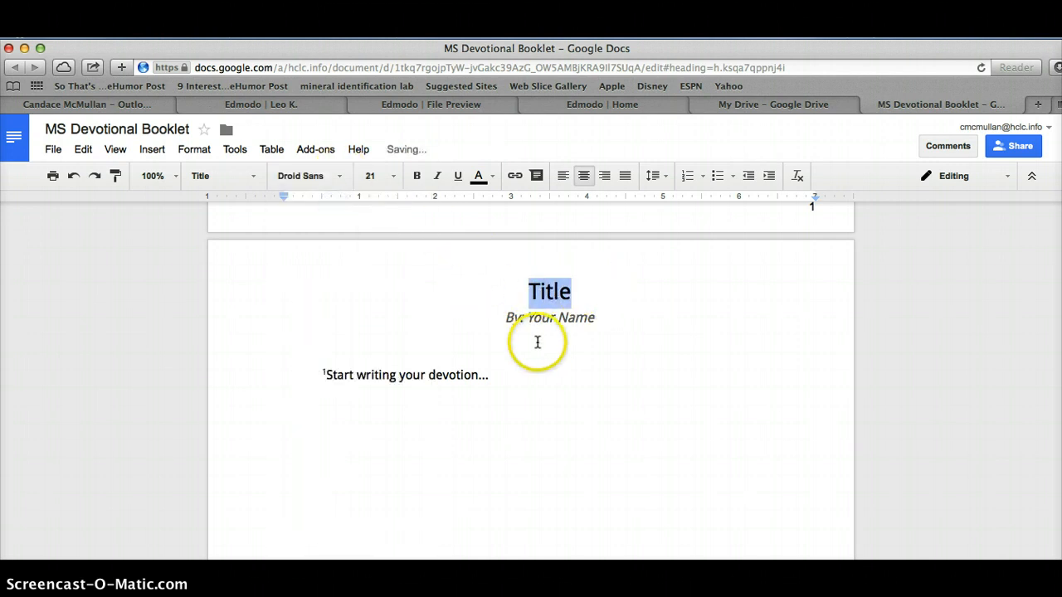
# - Check the style, font and size of the byline and devotion text, and review the footnote on page 2
pyautogui.click(592, 341)
pyautogui.click(573, 318)
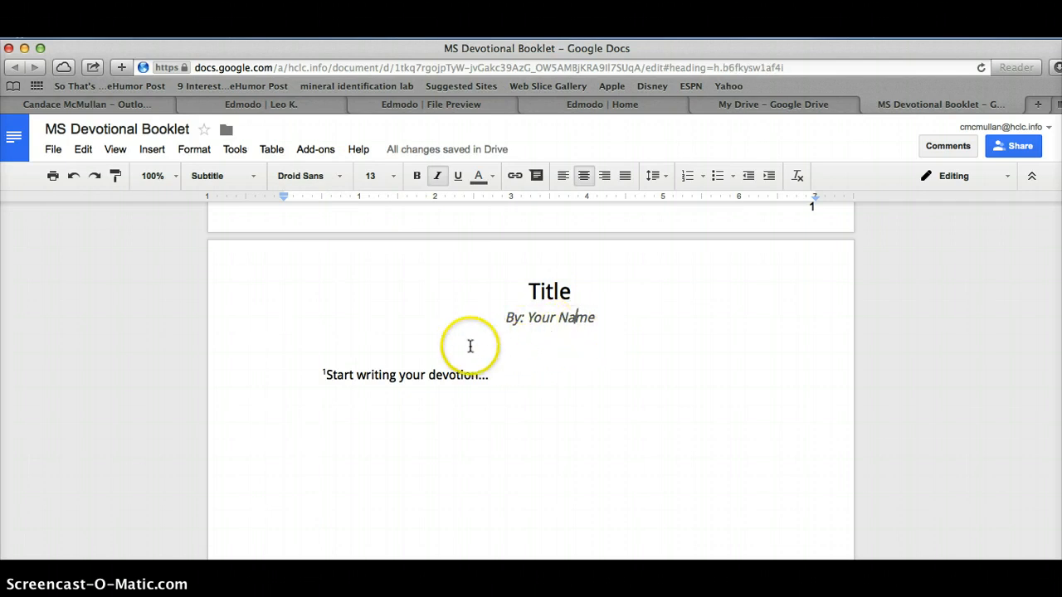
pyautogui.click(379, 377)
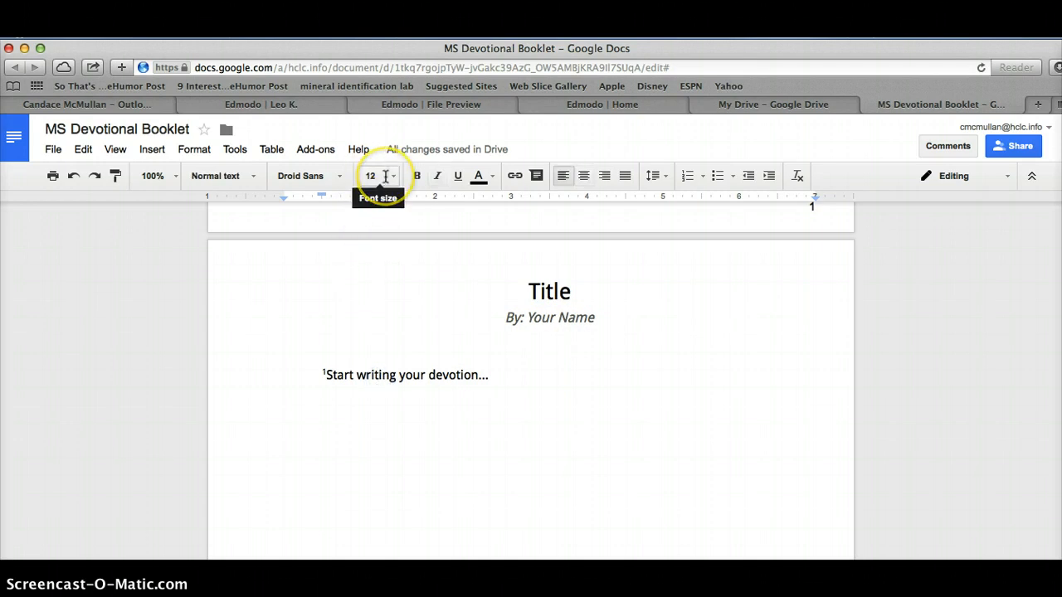
pyautogui.click(321, 378)
pyautogui.scroll(-1, 420, 375)
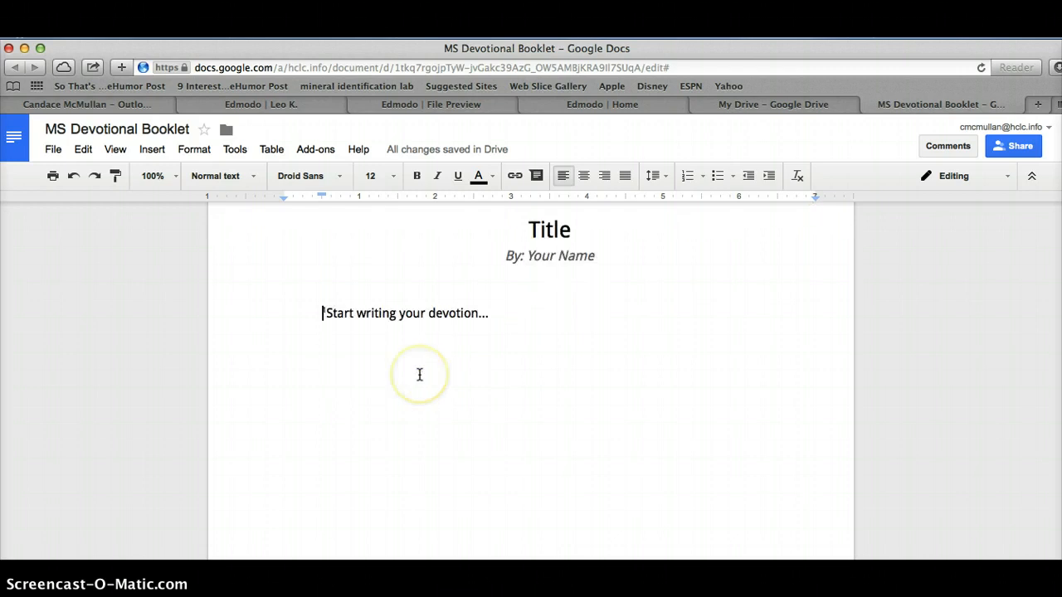
pyautogui.scroll(-5, 420, 375)
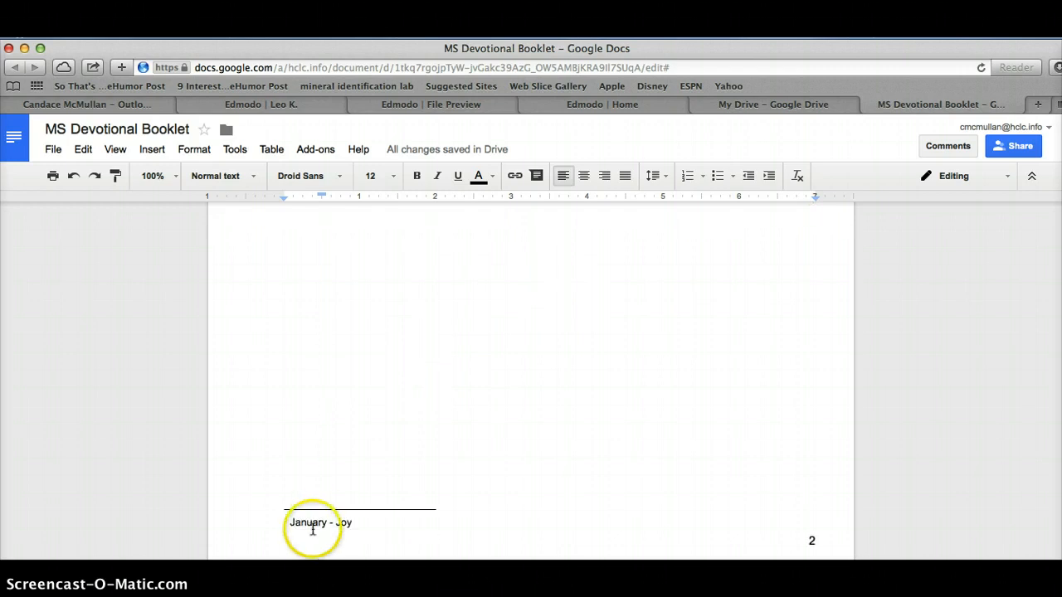
# - Review the footnote on page 2, the image and caption on page 1, and the title, byline and devotion text on page 2
pyautogui.scroll(-1, 390, 485)
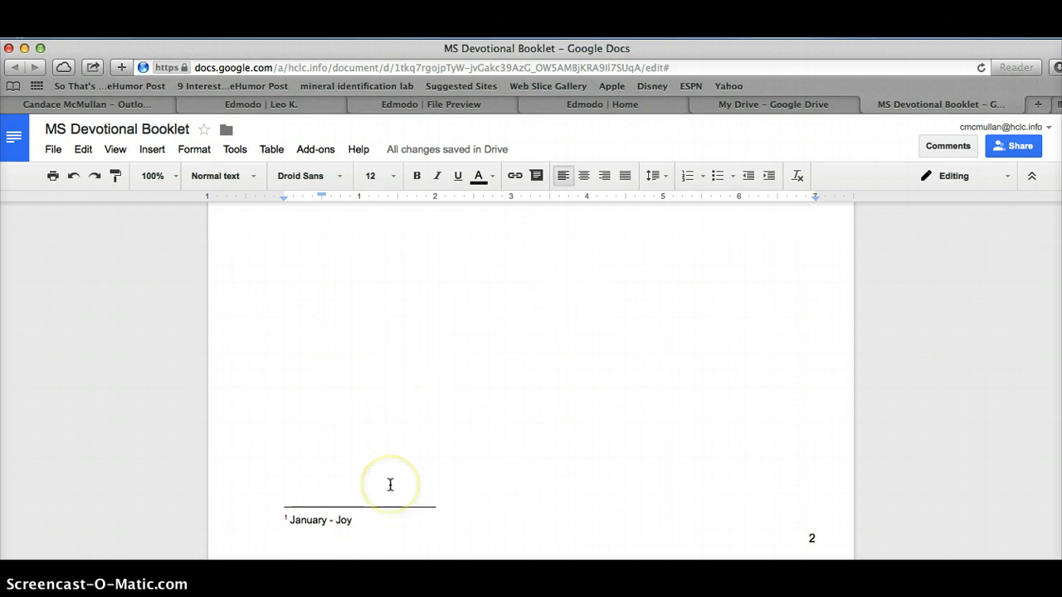
pyautogui.scroll(-10, 390, 485)
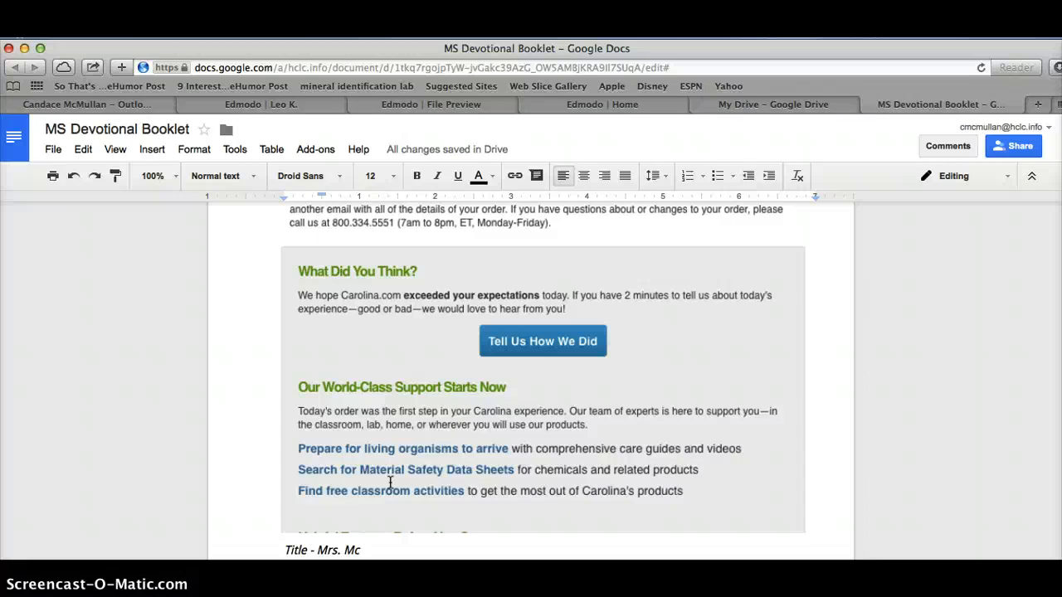
pyautogui.scroll(3, 390, 483)
pyautogui.scroll(-2, 390, 483)
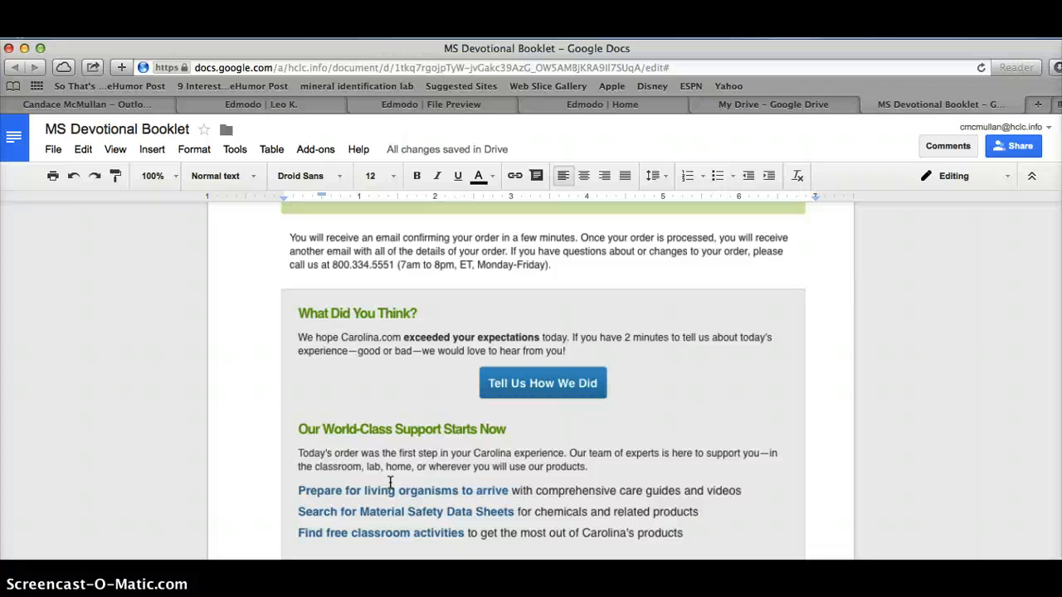
pyautogui.scroll(4, 390, 483)
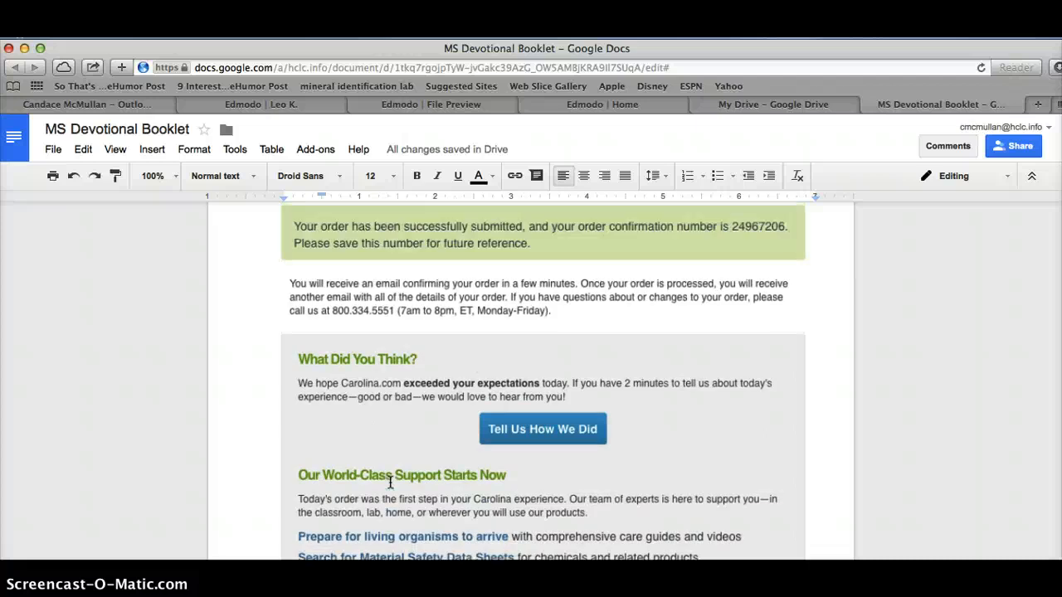
pyautogui.scroll(-5, 390, 483)
pyautogui.scroll(-4, 390, 483)
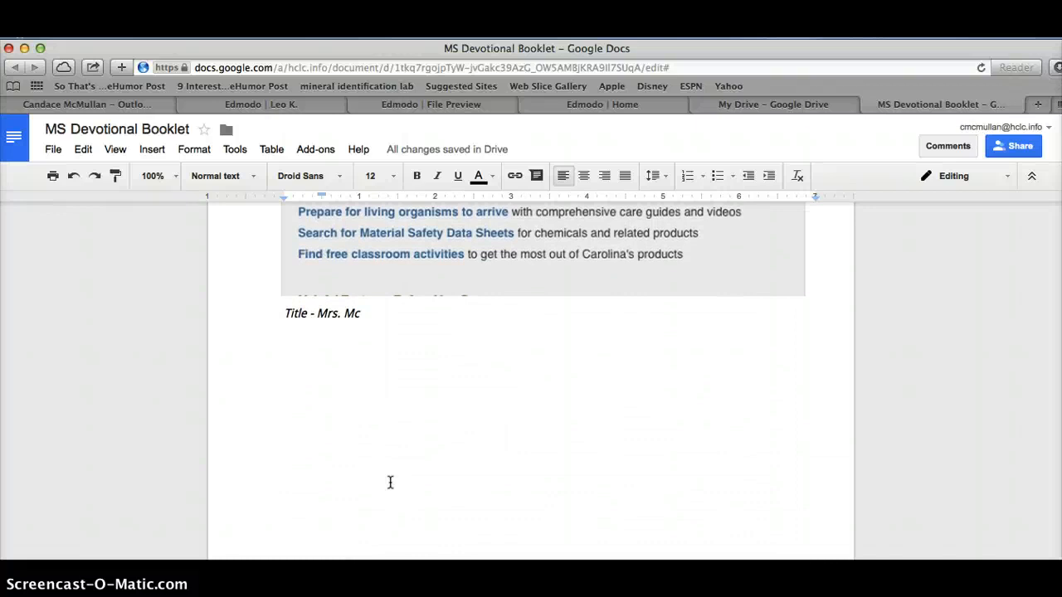
pyautogui.scroll(-3, 390, 483)
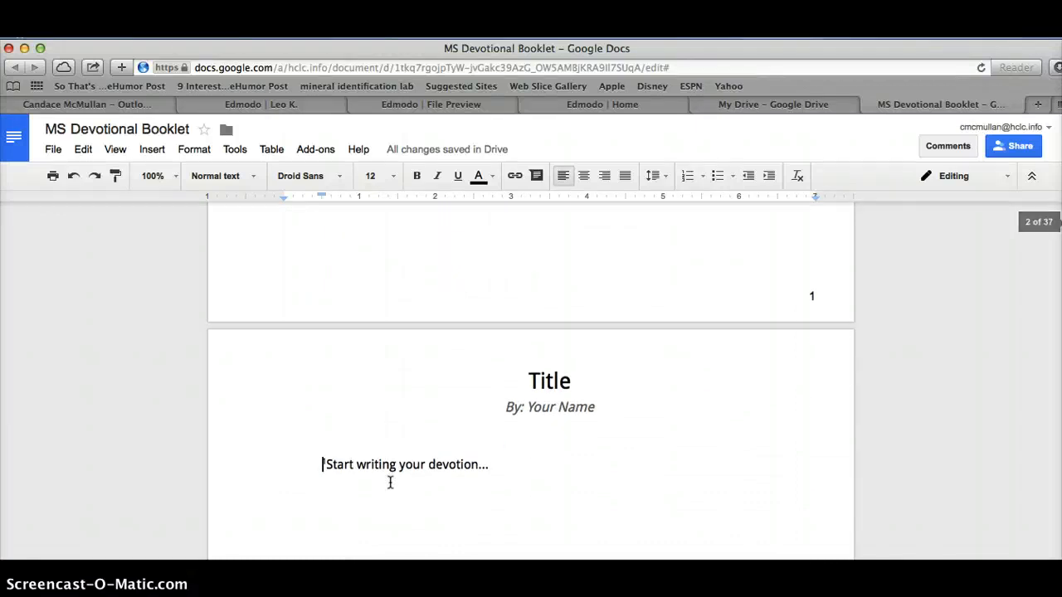
pyautogui.scroll(-2, 390, 483)
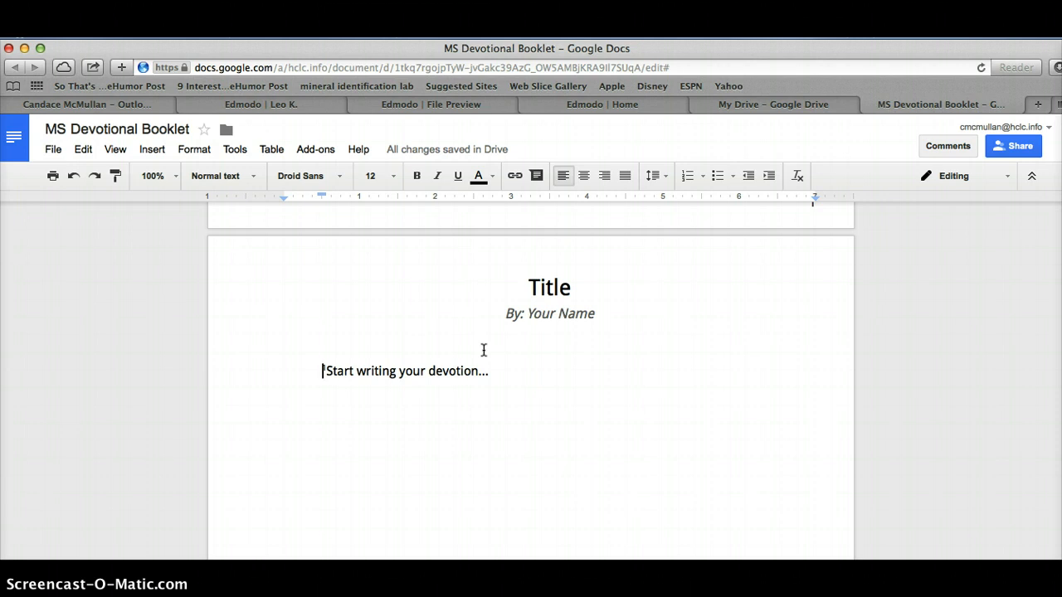
# - Capture a screenshot of page 2 with its title, byline and devotion text, and uncover the desktop to check the saved image
pyautogui.scroll(-3, 483, 350)
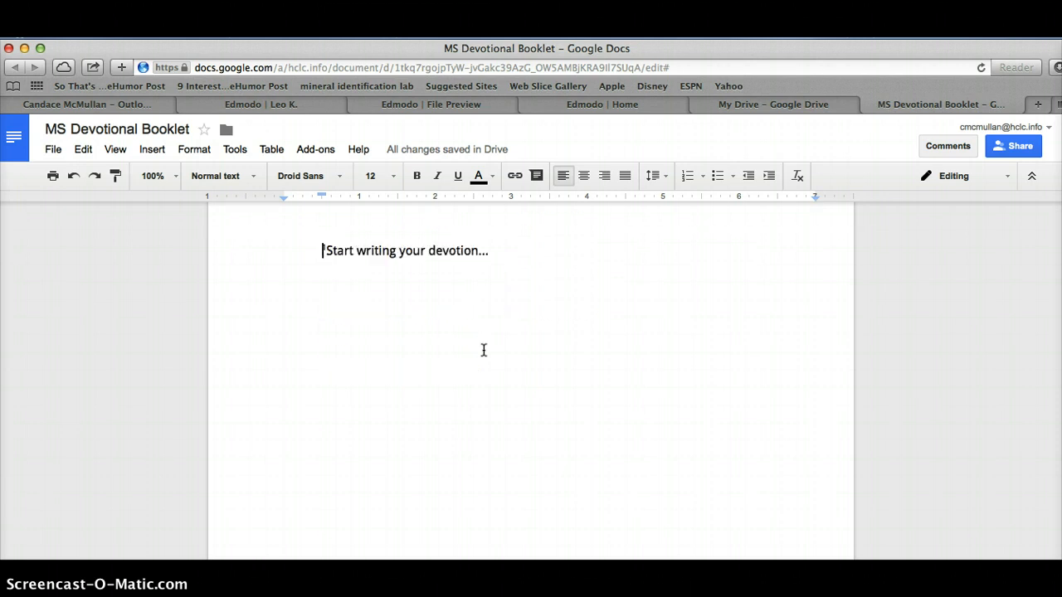
pyautogui.scroll(2, 484, 350)
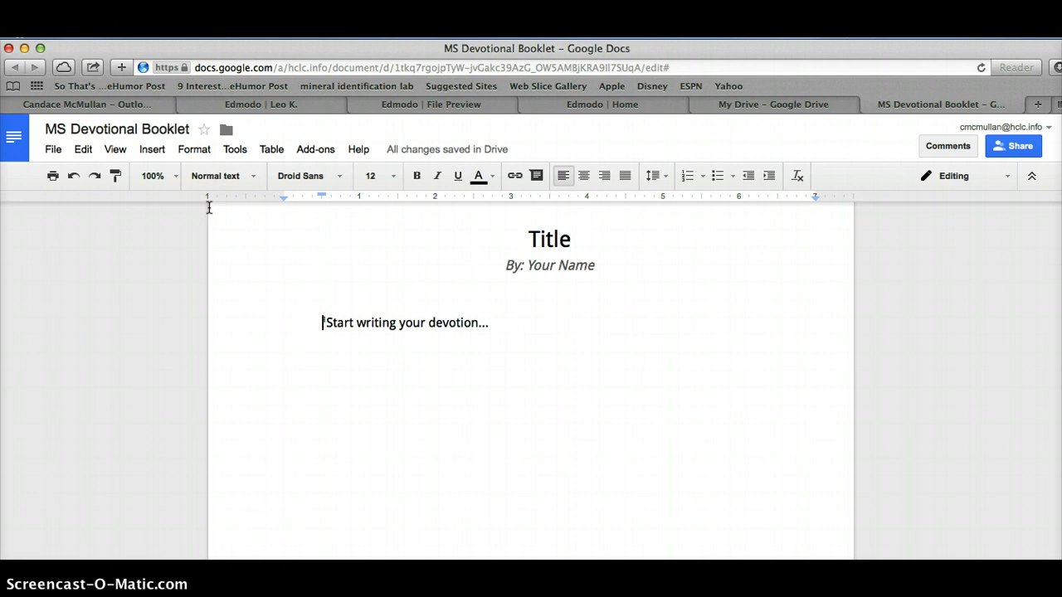
pyautogui.moveTo(209, 207); pyautogui.dragTo(811, 527)
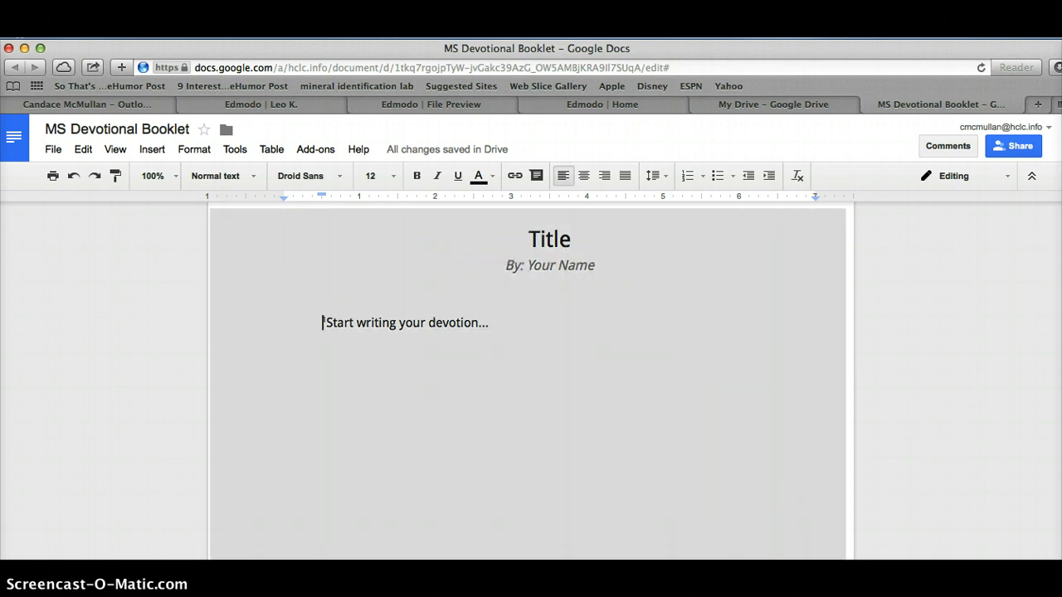
pyautogui.moveTo(845, 557); pyautogui.dragTo(859, 562)
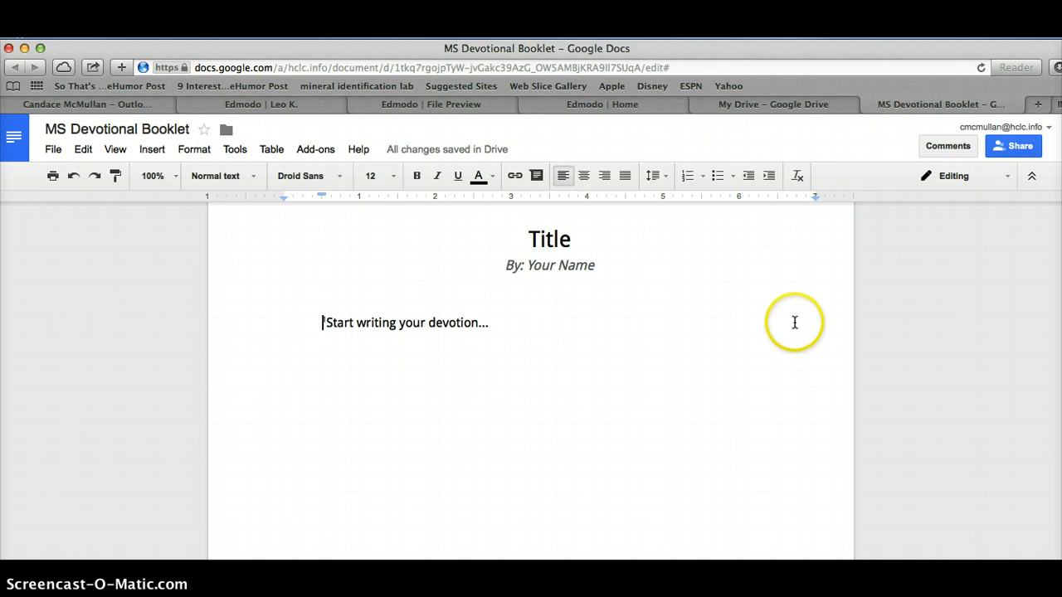
pyautogui.moveTo(932, 51); pyautogui.dragTo(636, 50)
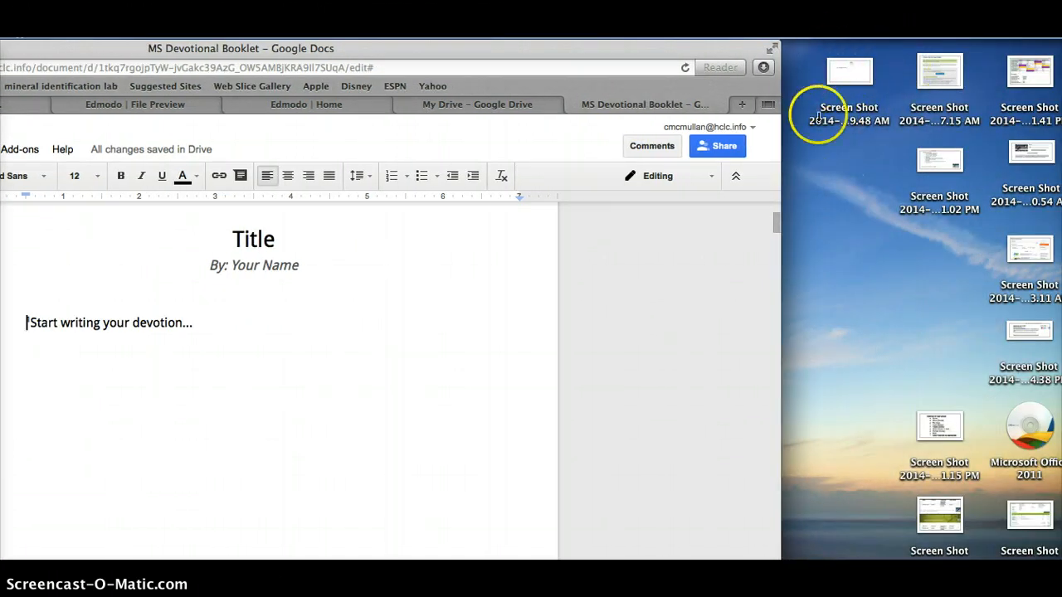
pyautogui.moveTo(686, 51); pyautogui.dragTo(892, 48)
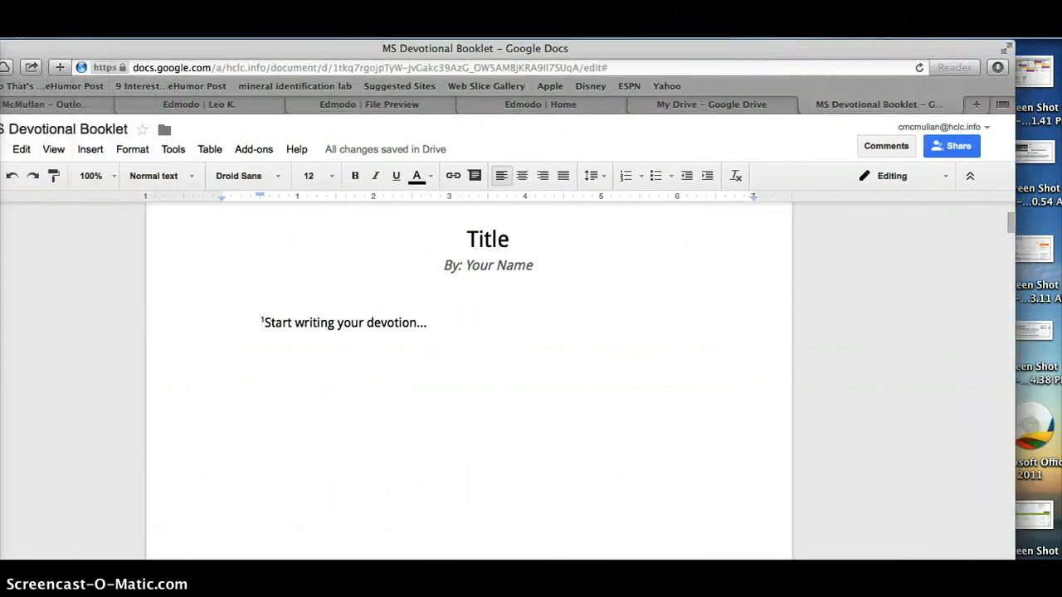
# - Switch to the Edmodo assignment, preview the 7.09.48 AM screenshot among the files to attach without attaching it, and return to the booklet
pyautogui.click(557, 106)
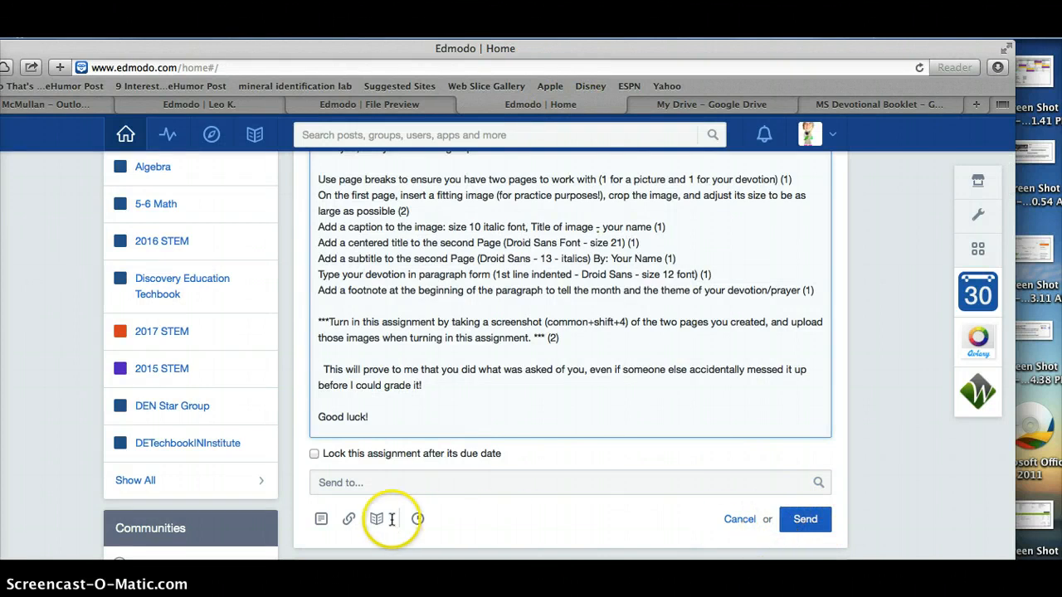
pyautogui.click(322, 521)
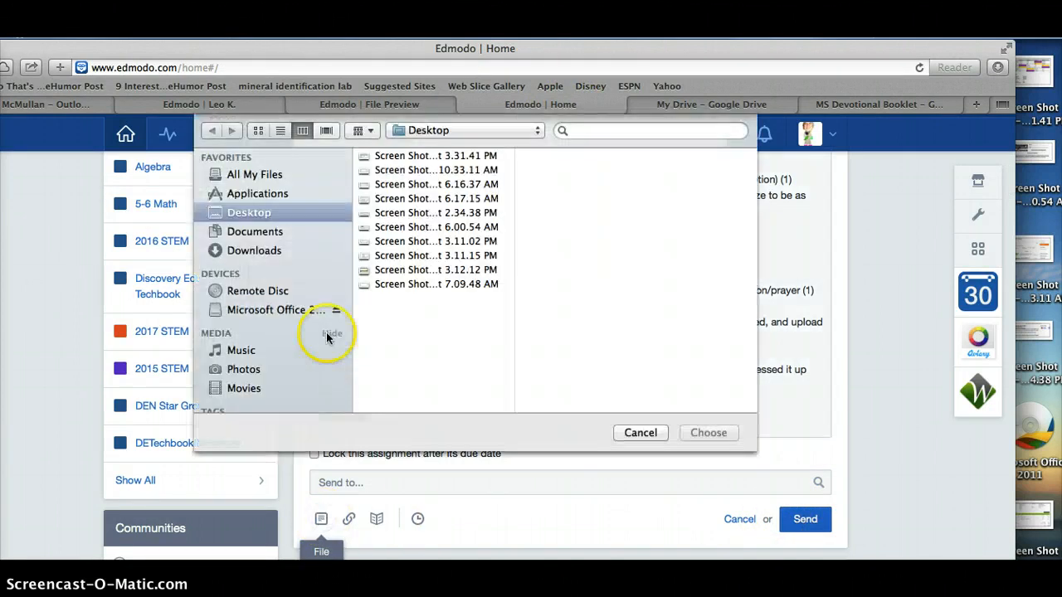
pyautogui.click(413, 284)
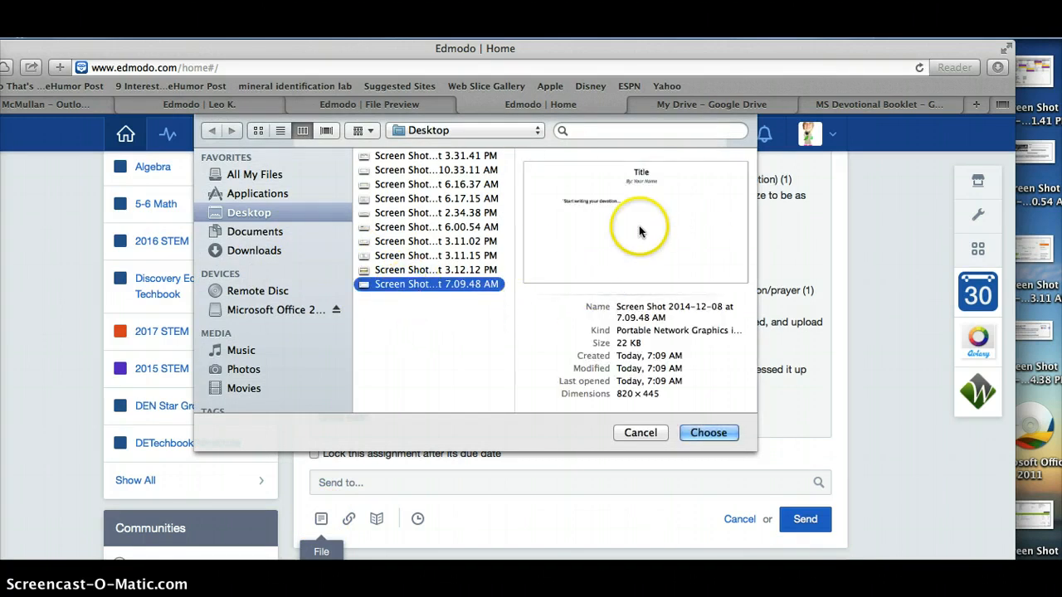
pyautogui.click(642, 433)
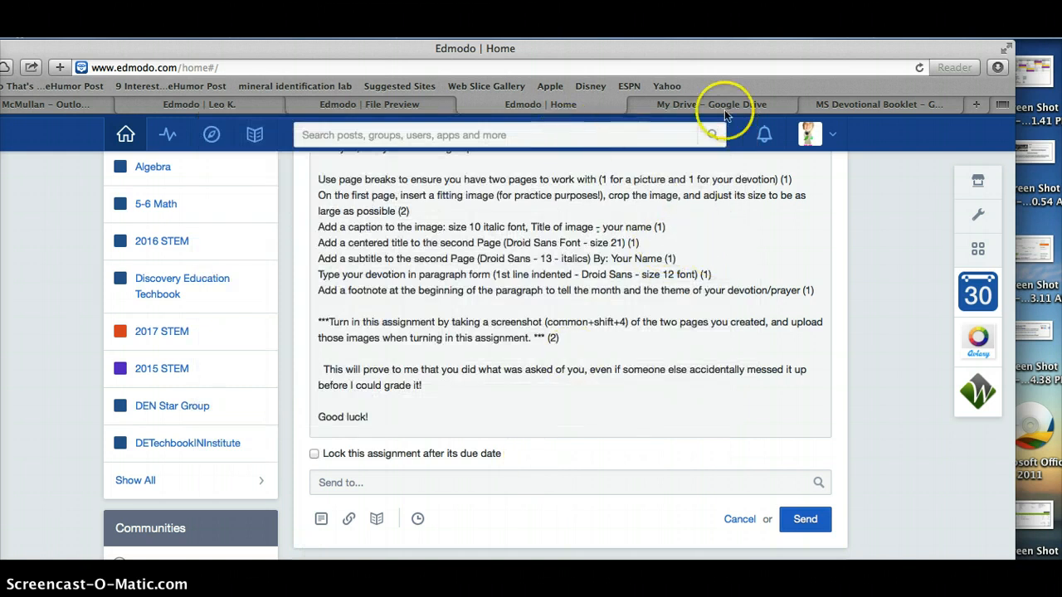
pyautogui.click(836, 105)
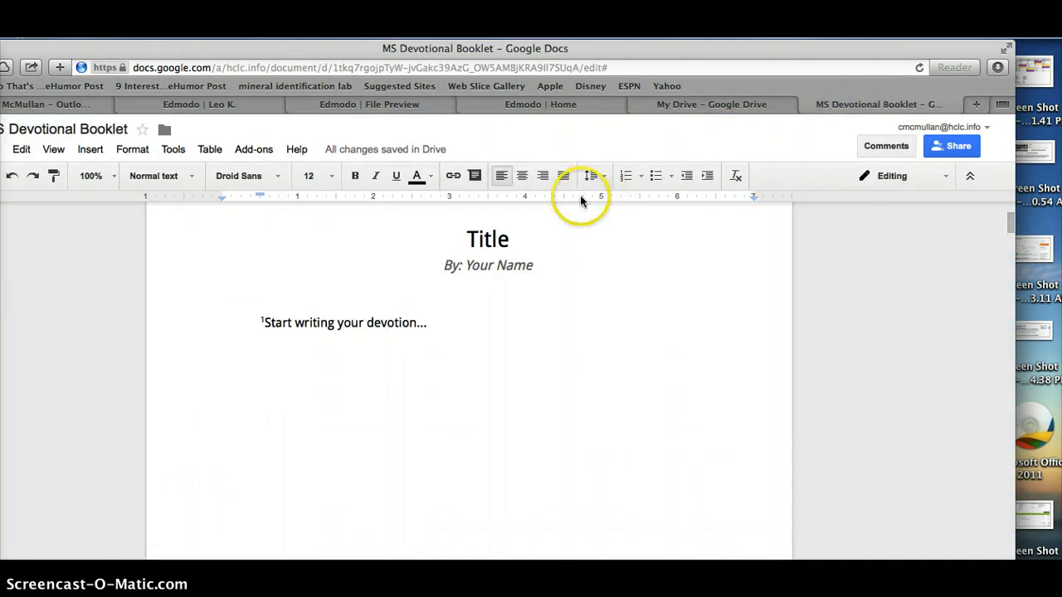